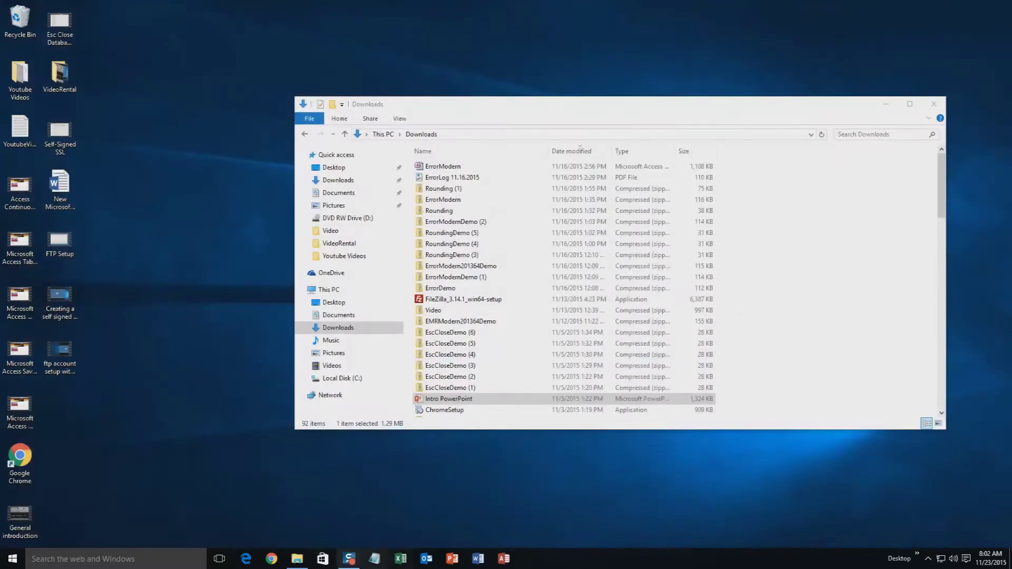
Step: Close the File Explorer Downloads window to leave only the desktop
{"action": "left_click", "coordinate": [936, 104]}
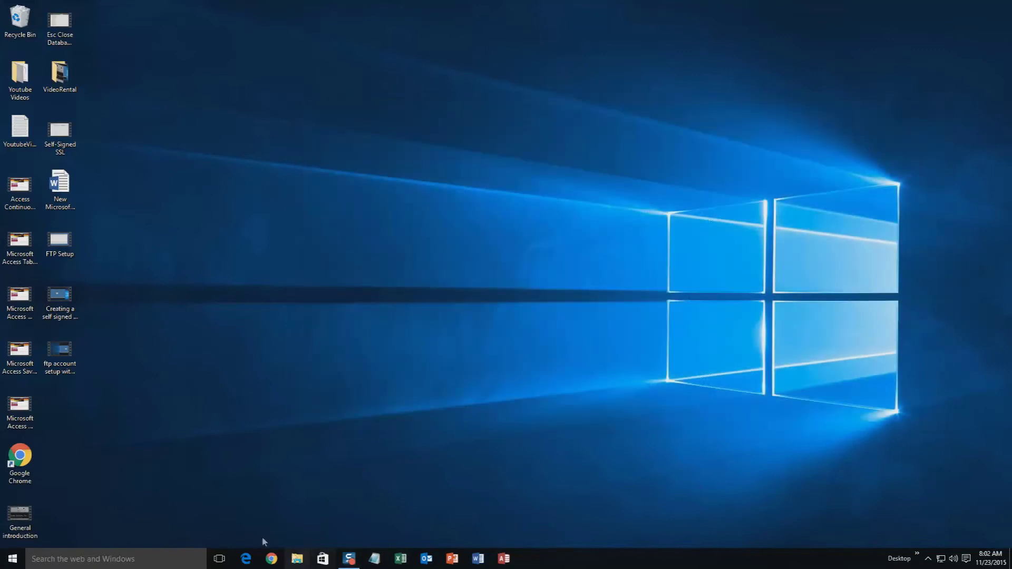
Step: Load microsoftaccessexpert.com in Chrome and expand its Database Templates (For Sale) list
{"action": "left_click", "coordinate": [272, 558]}
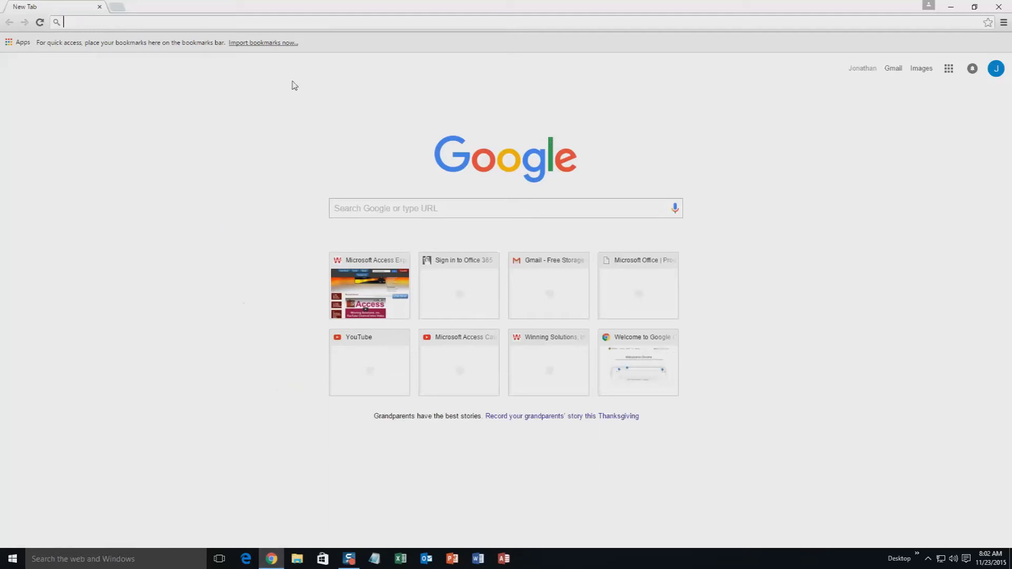
{"action": "type", "text": "mic"}
{"action": "key", "text": "End"}
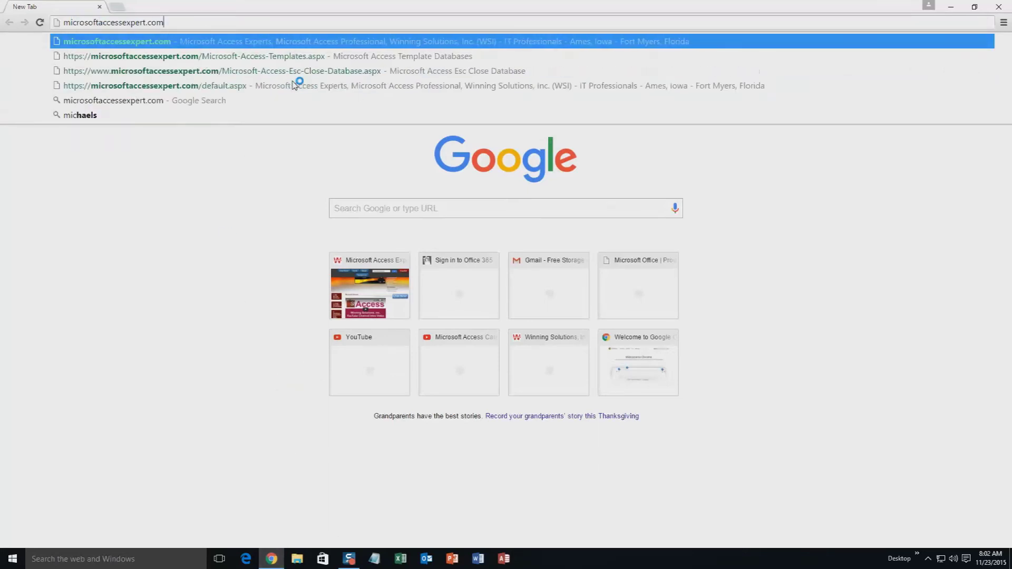
{"action": "key", "text": "Return"}
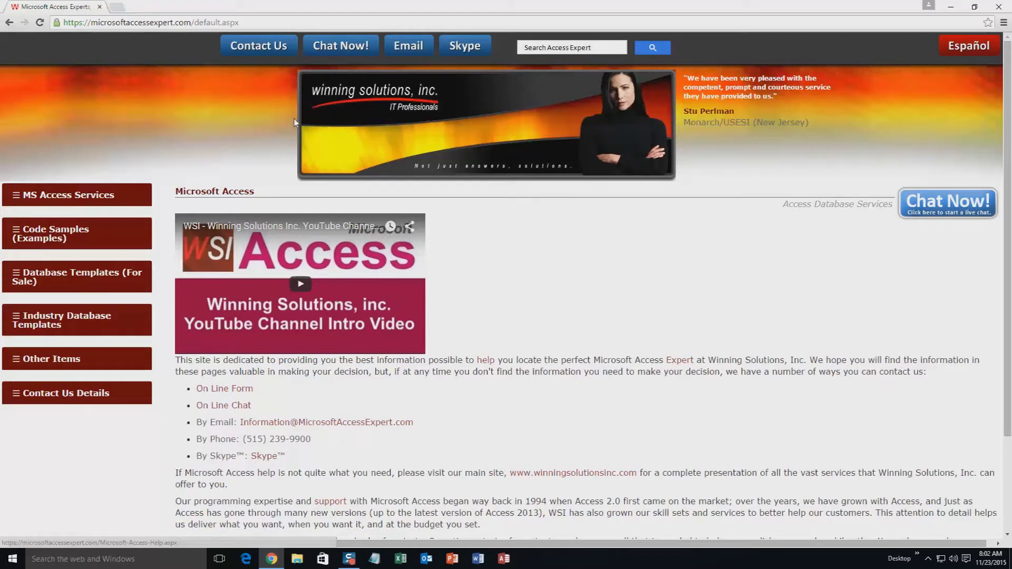
{"action": "left_click", "coordinate": [58, 277]}
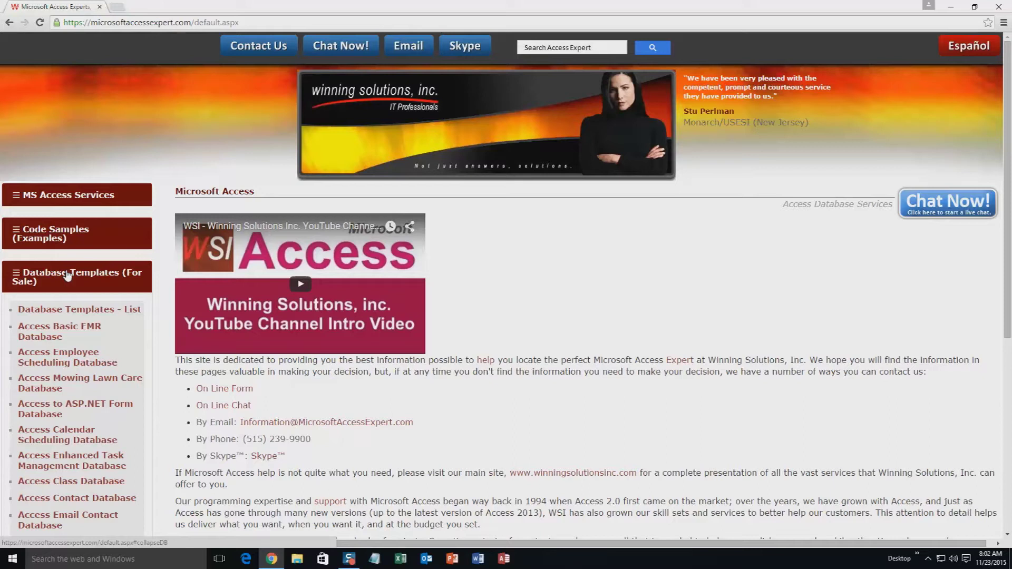
Step: Open Database Templates - List and scroll down to the Small Business templates
{"action": "left_click", "coordinate": [69, 312]}
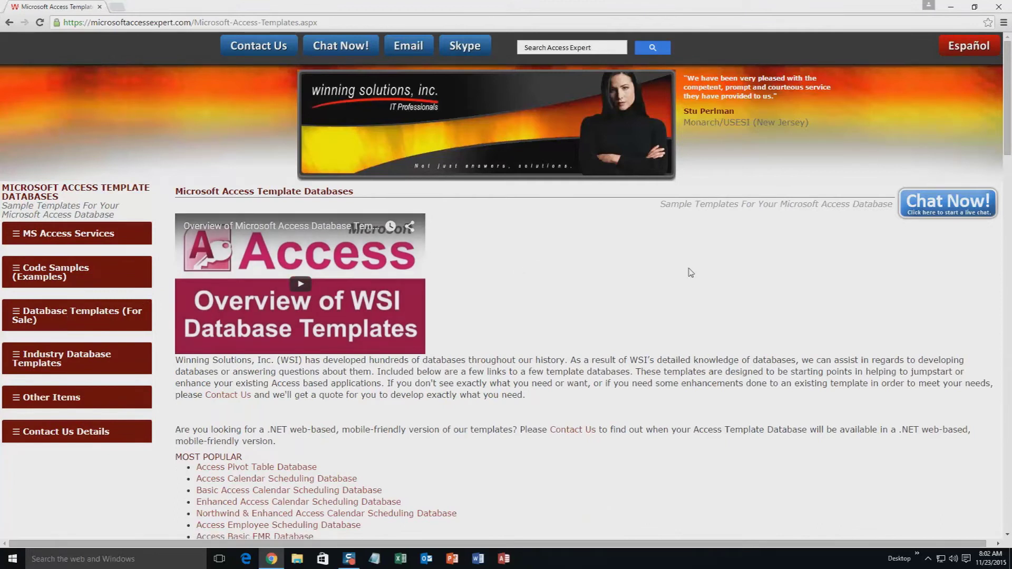
{"action": "scroll", "coordinate": [594, 335], "scroll_direction": "down", "scroll_amount": 3}
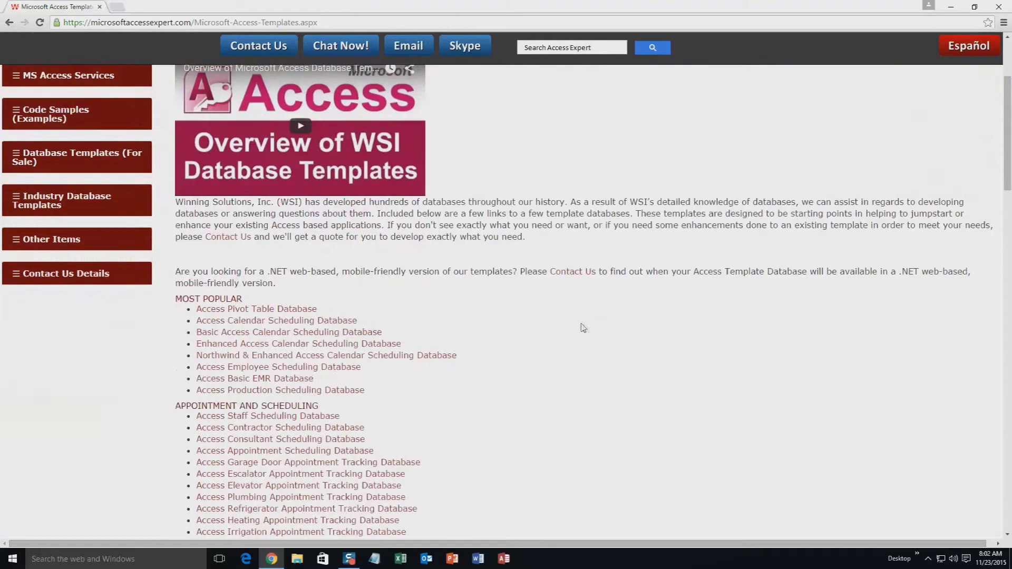
{"action": "scroll", "coordinate": [302, 306], "scroll_direction": "down", "scroll_amount": 4}
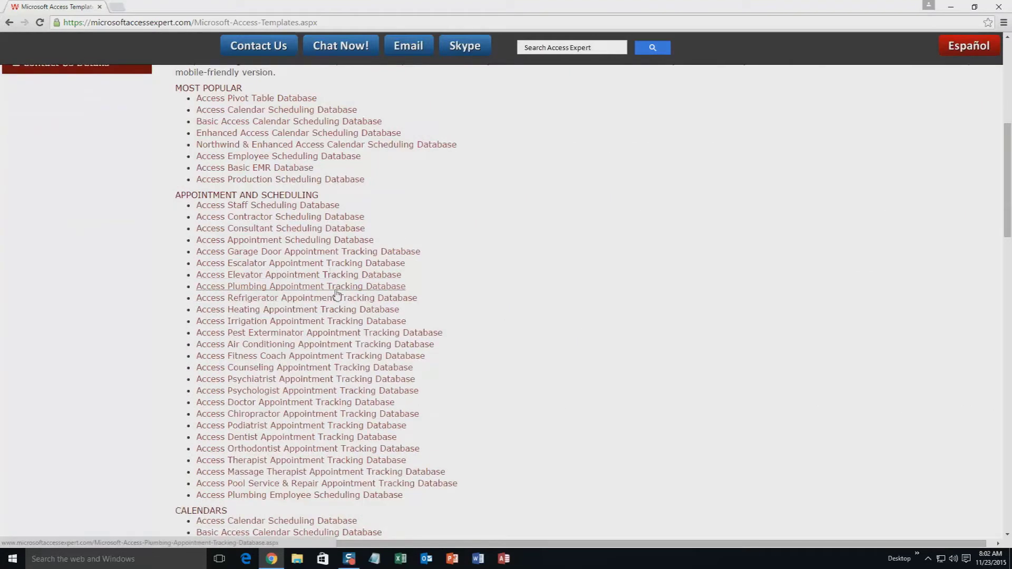
{"action": "scroll", "coordinate": [493, 266], "scroll_direction": "down", "scroll_amount": 5}
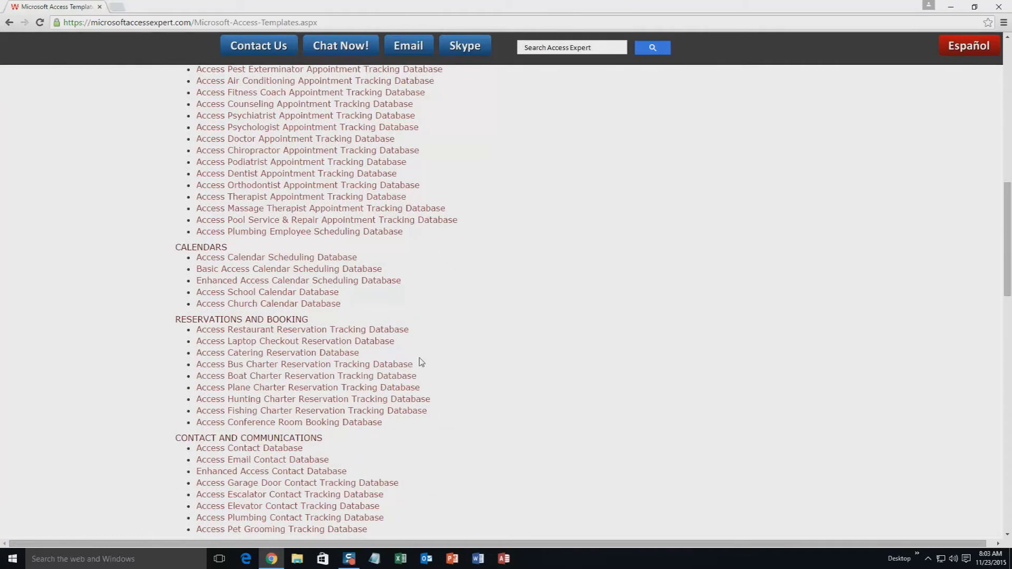
{"action": "scroll", "coordinate": [421, 362], "scroll_direction": "down", "scroll_amount": 3}
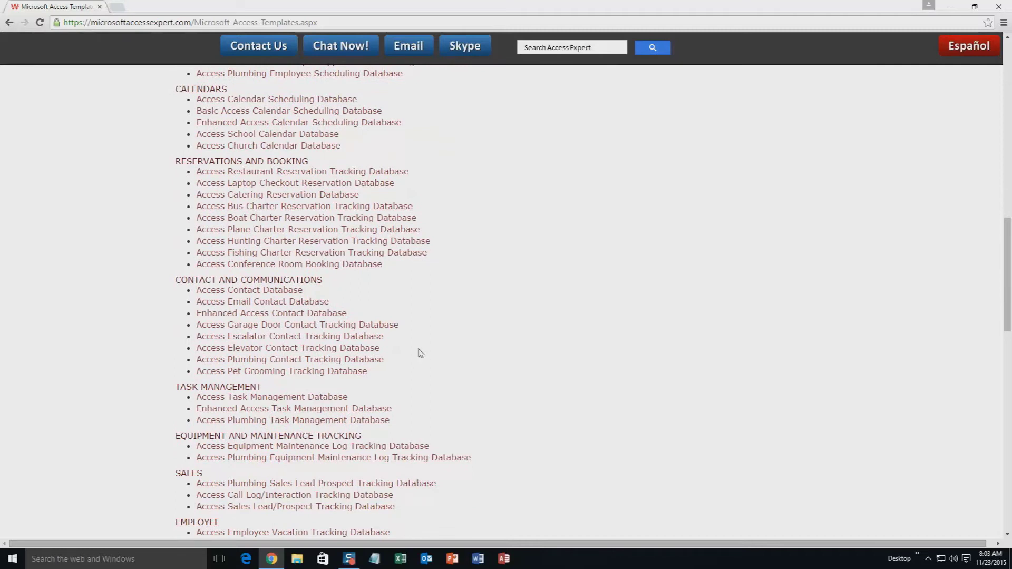
{"action": "scroll", "coordinate": [421, 354], "scroll_direction": "down", "scroll_amount": 2}
{"action": "scroll", "coordinate": [420, 353], "scroll_direction": "down", "scroll_amount": 1}
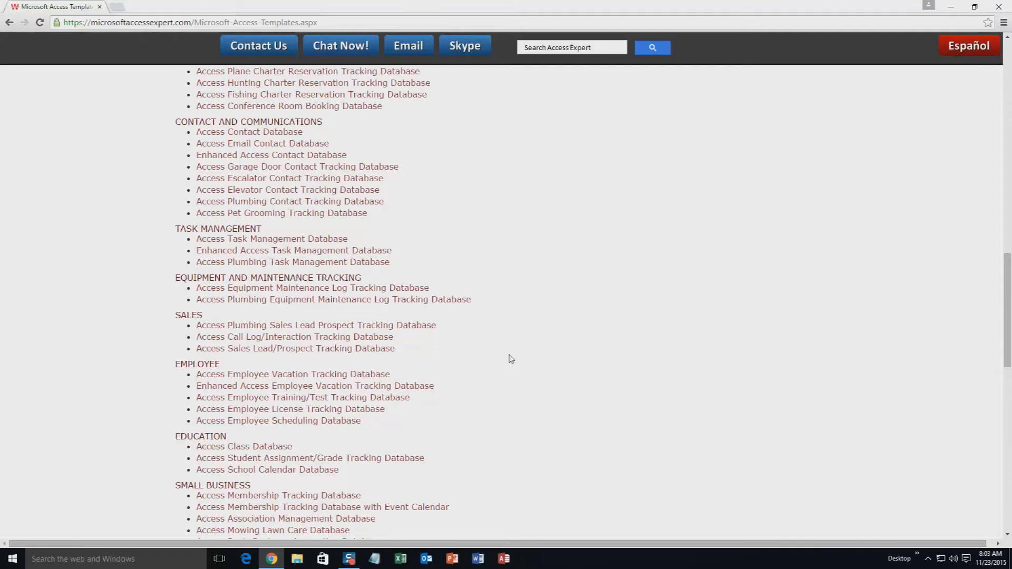
{"action": "scroll", "coordinate": [543, 387], "scroll_direction": "down", "scroll_amount": 3}
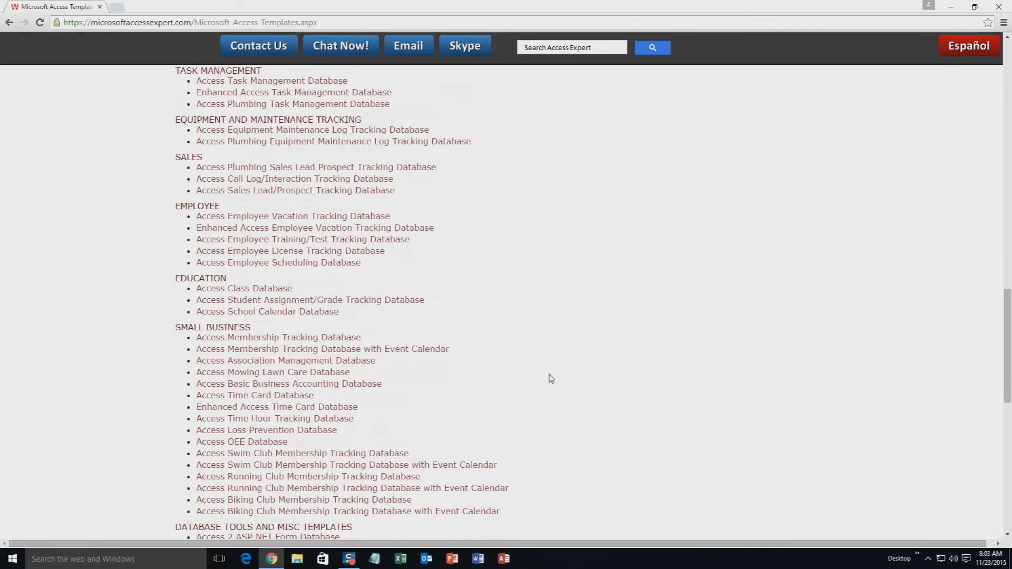
{"action": "scroll", "coordinate": [550, 378], "scroll_direction": "down", "scroll_amount": 4}
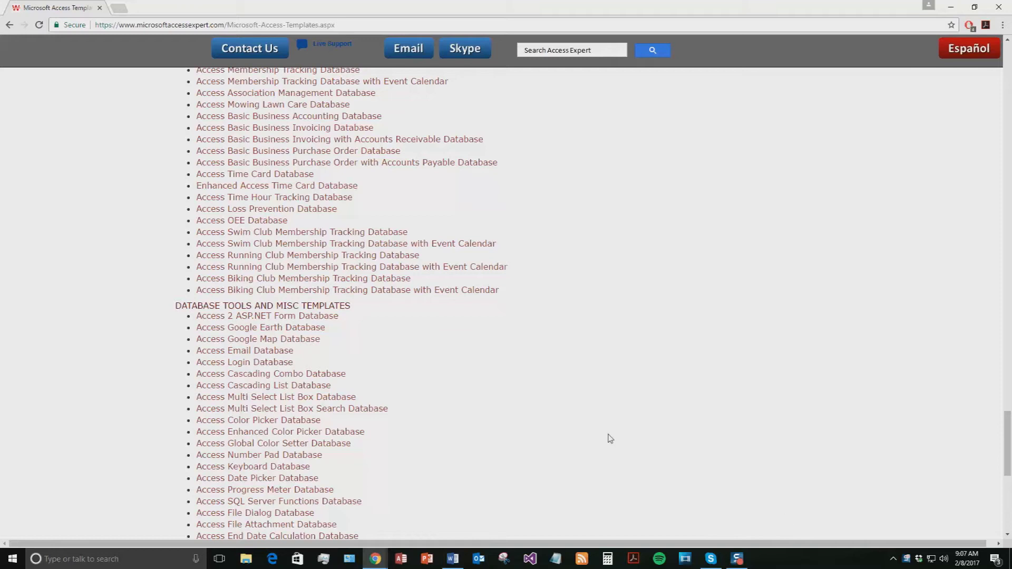
{"action": "scroll", "coordinate": [555, 386], "scroll_direction": "up", "scroll_amount": 3}
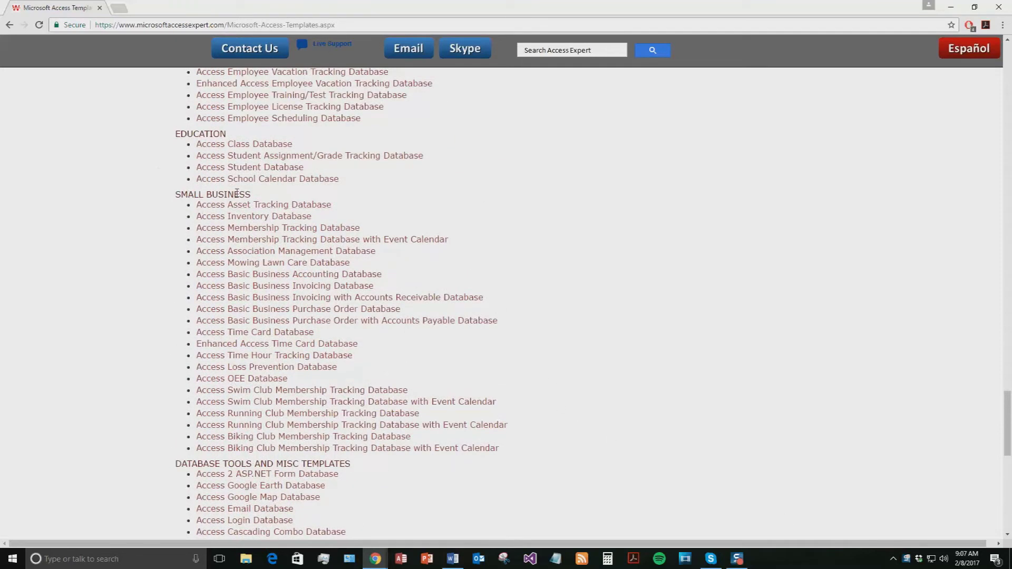
Step: On the Basic Business Purchase Order Database page, download and open the Access 2010/2013/2016 demo zip
{"action": "left_click", "coordinate": [374, 315]}
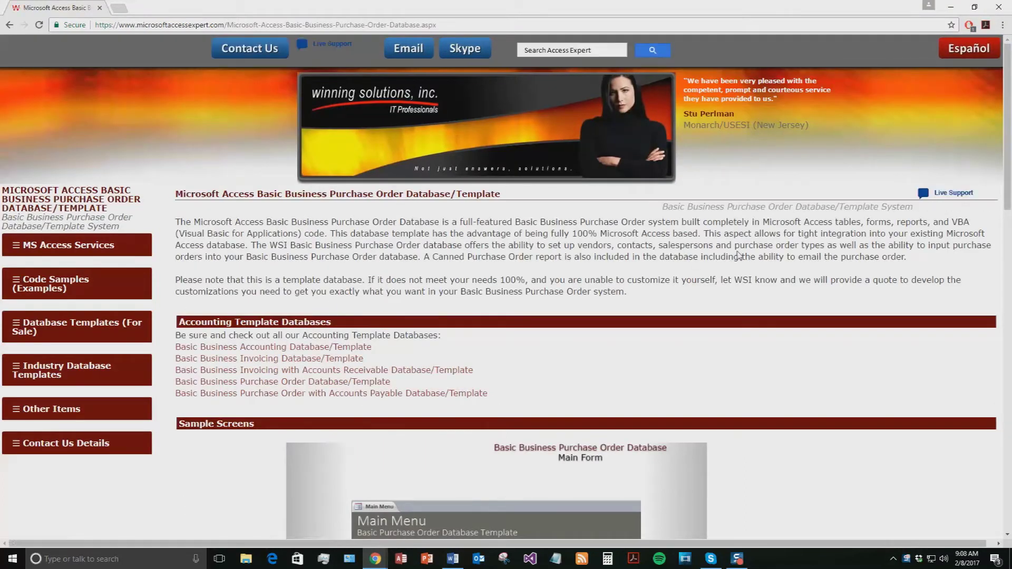
{"action": "scroll", "coordinate": [737, 255], "scroll_direction": "down", "scroll_amount": 6}
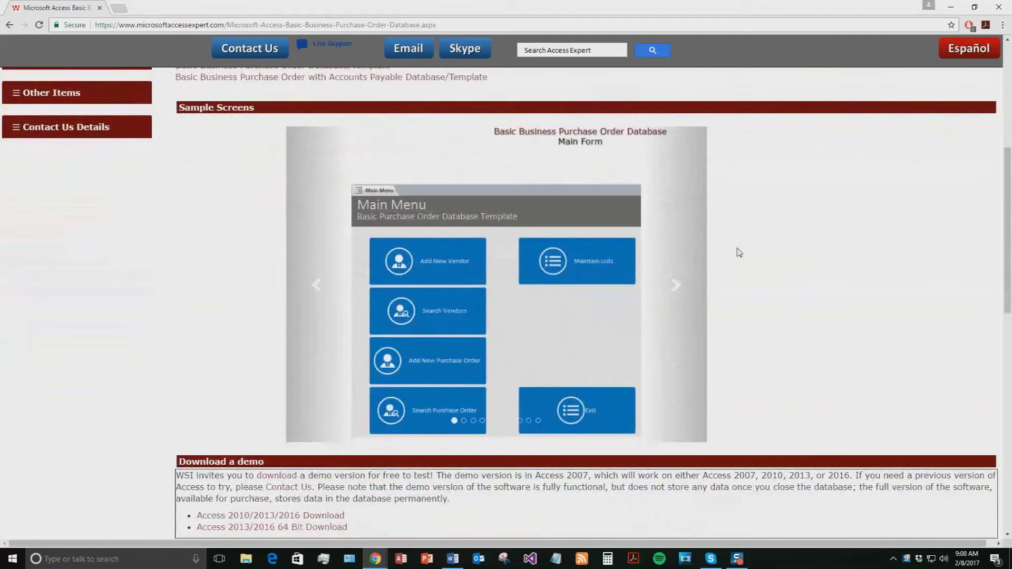
{"action": "scroll", "coordinate": [739, 252], "scroll_direction": "down", "scroll_amount": 2}
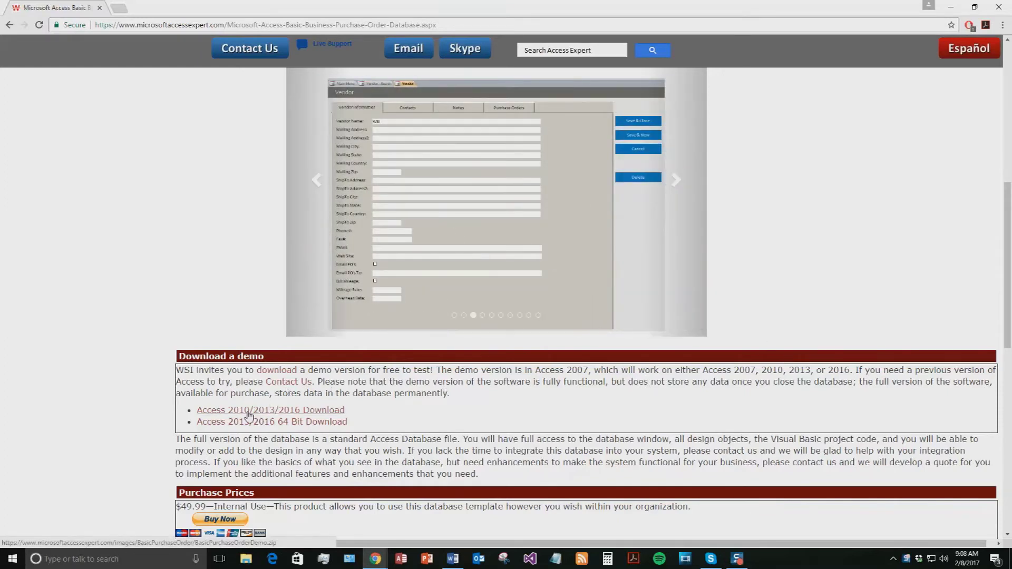
{"action": "left_click", "coordinate": [250, 414]}
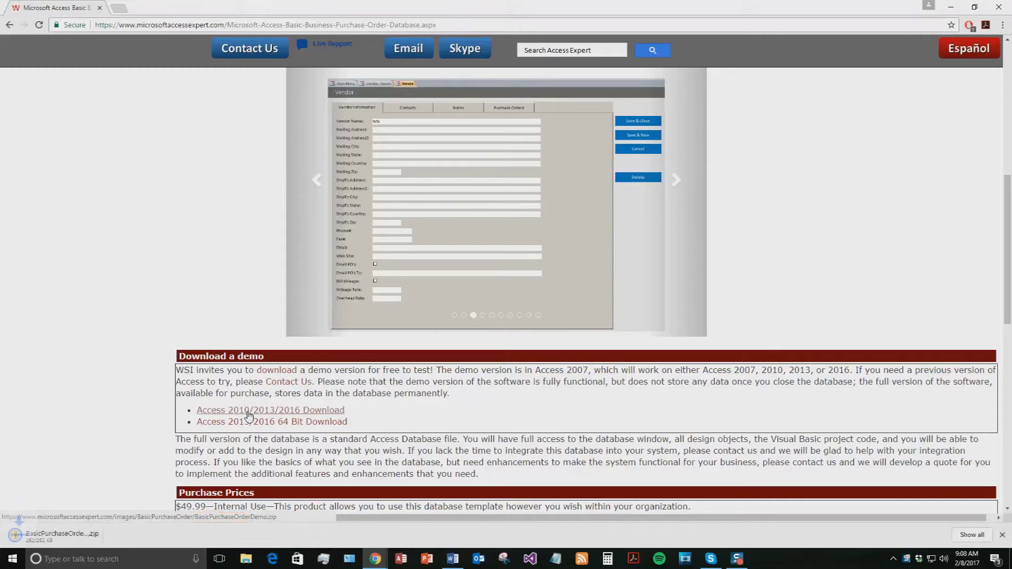
{"action": "left_click", "coordinate": [68, 543]}
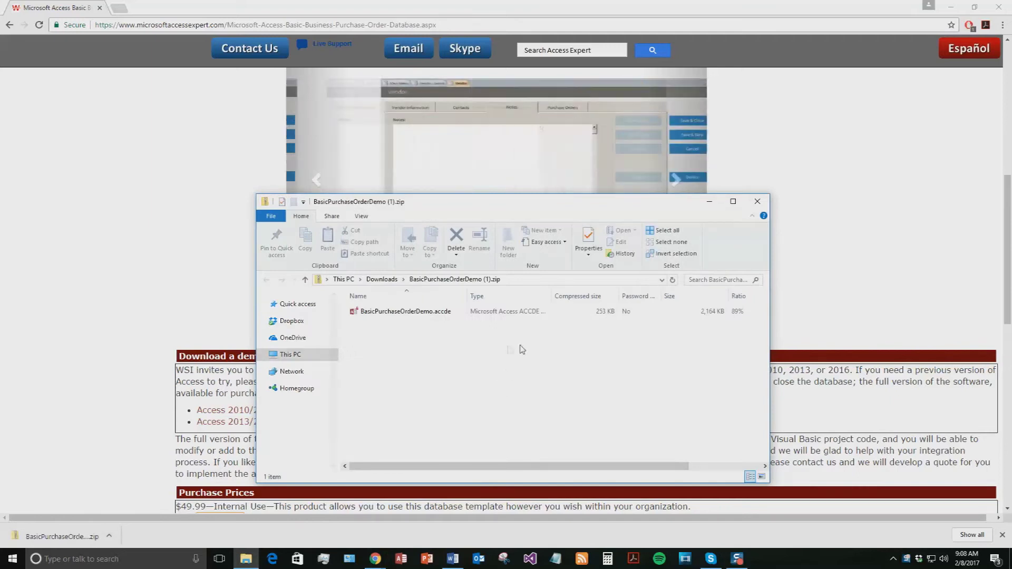
Step: Extract the demo zip and launch BasicPurchaseOrderDemo.accde
{"action": "left_click", "coordinate": [620, 244]}
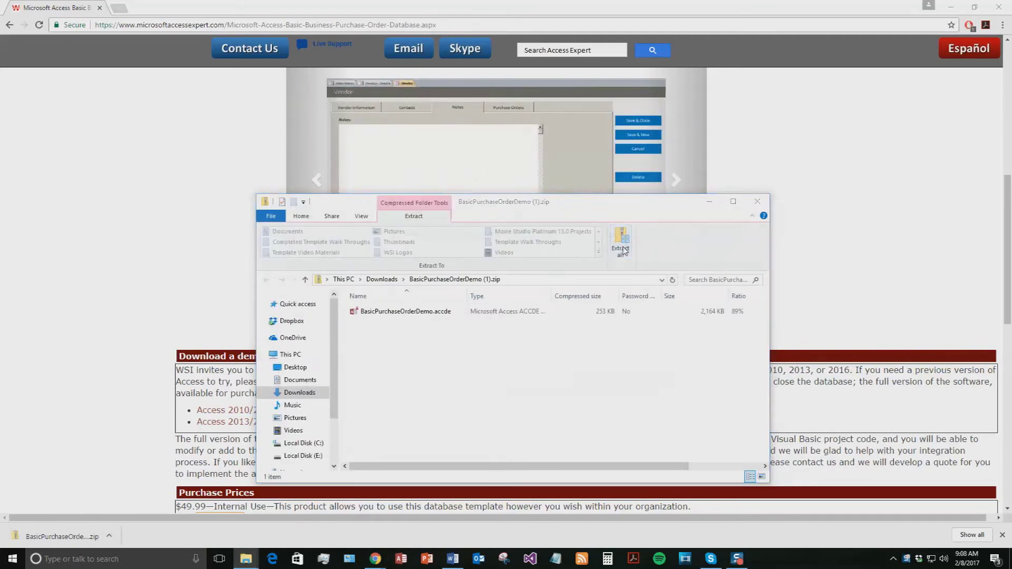
{"action": "left_click", "coordinate": [599, 380]}
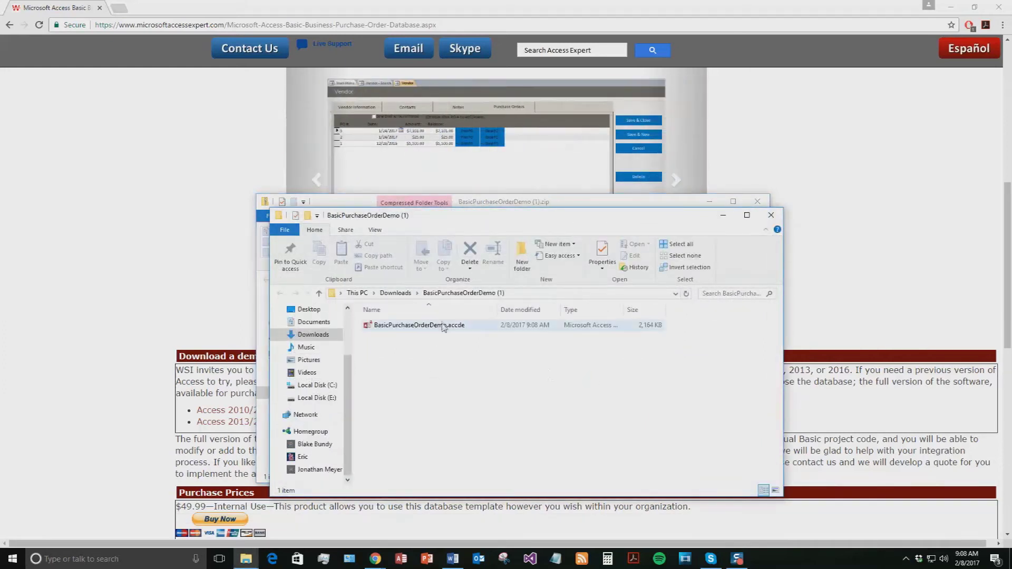
{"action": "double_click", "coordinate": [442, 327]}
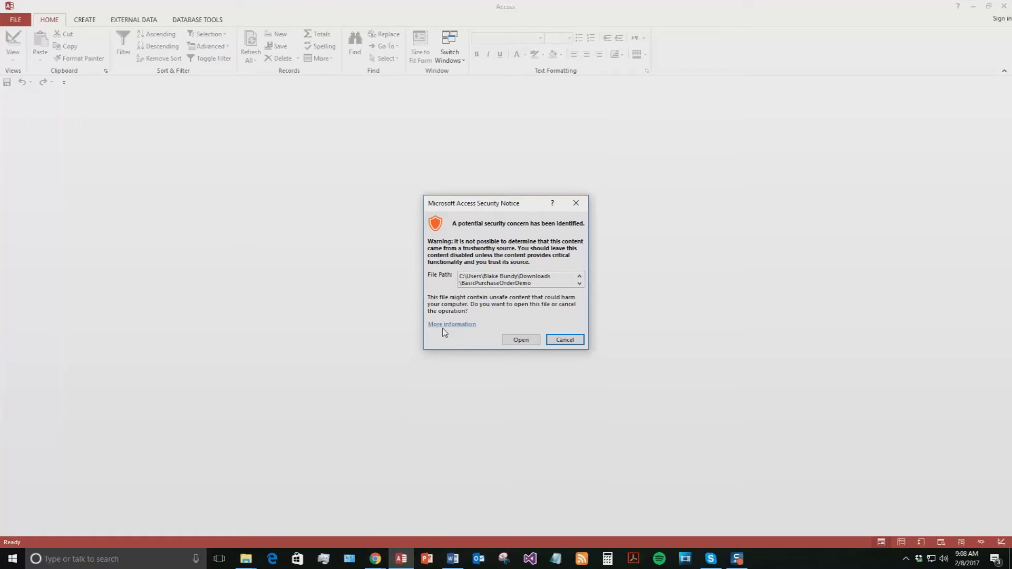
Step: Allow the database through the security notice and dismiss the Demo popup
{"action": "left_click", "coordinate": [522, 340]}
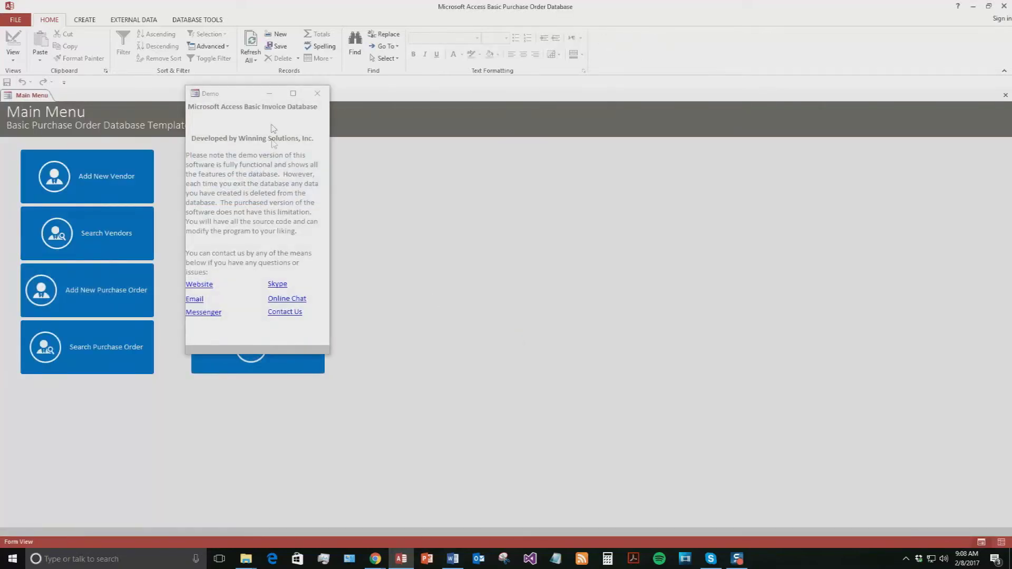
{"action": "left_click_drag", "start_coordinate": [219, 102], "coordinate": [391, 135]}
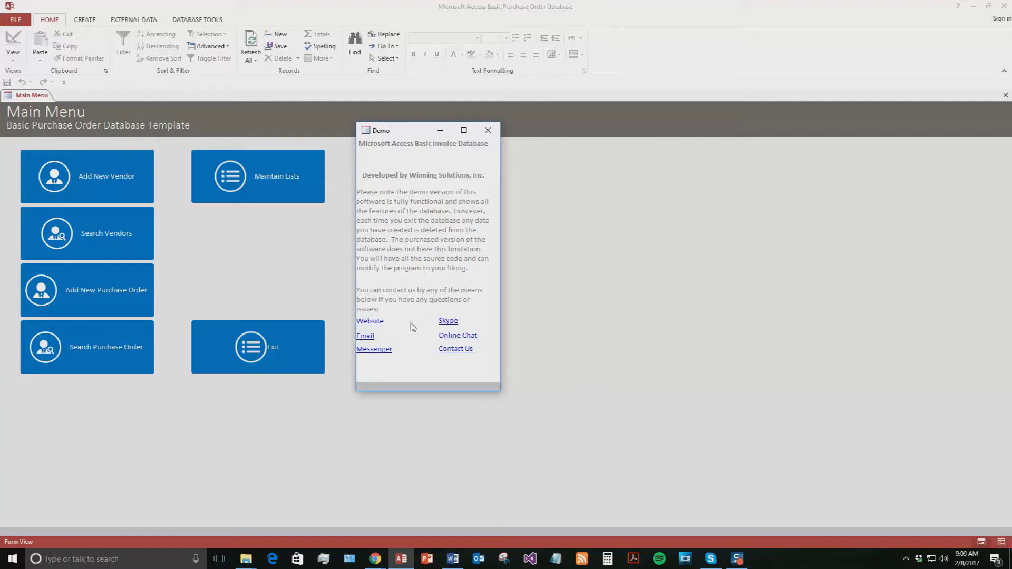
{"action": "left_click", "coordinate": [488, 130]}
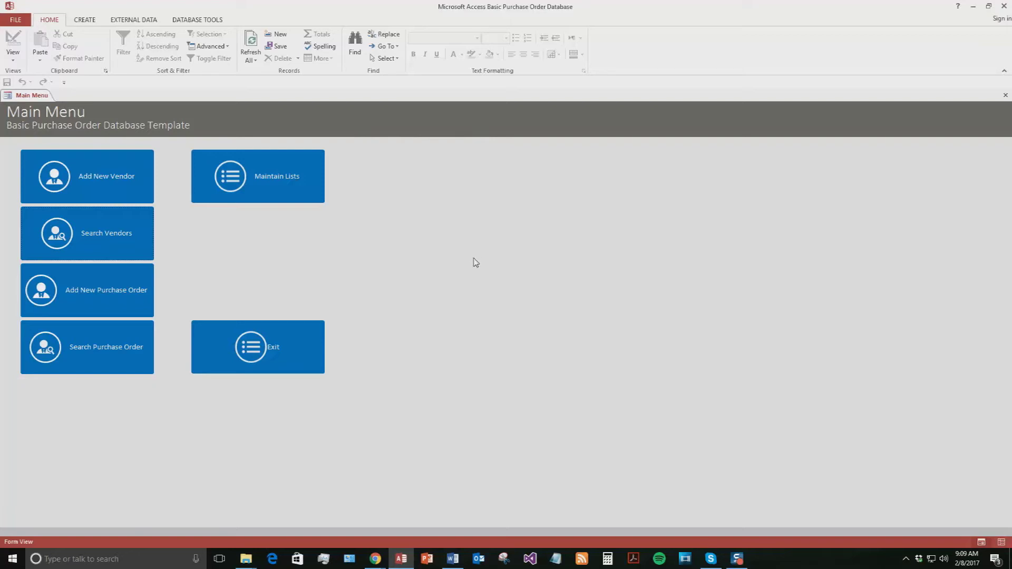
Step: Add a new vendor named Test with a sample e-mail and phone number
{"action": "left_click", "coordinate": [116, 184]}
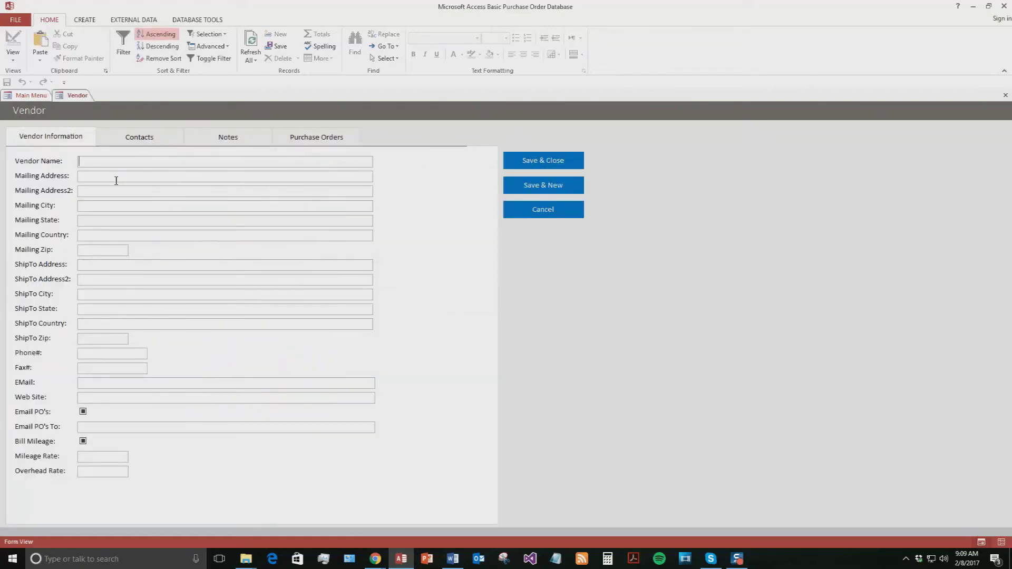
{"action": "type", "text": "Test"}
{"action": "left_click", "coordinate": [109, 384]}
{"action": "type", "text": "tes"}
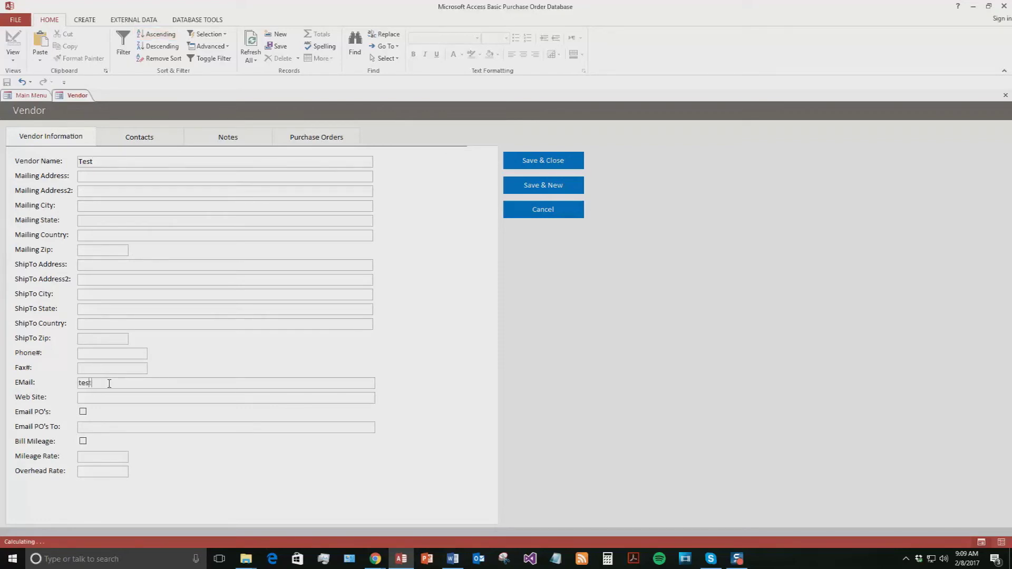
{"action": "type", "text": "t@test.com"}
{"action": "left_click", "coordinate": [83, 353]}
Step: Review the Contacts, Notes and Purchase Orders tabs, save the vendor, then open Vendor Search
{"action": "left_click", "coordinate": [138, 137]}
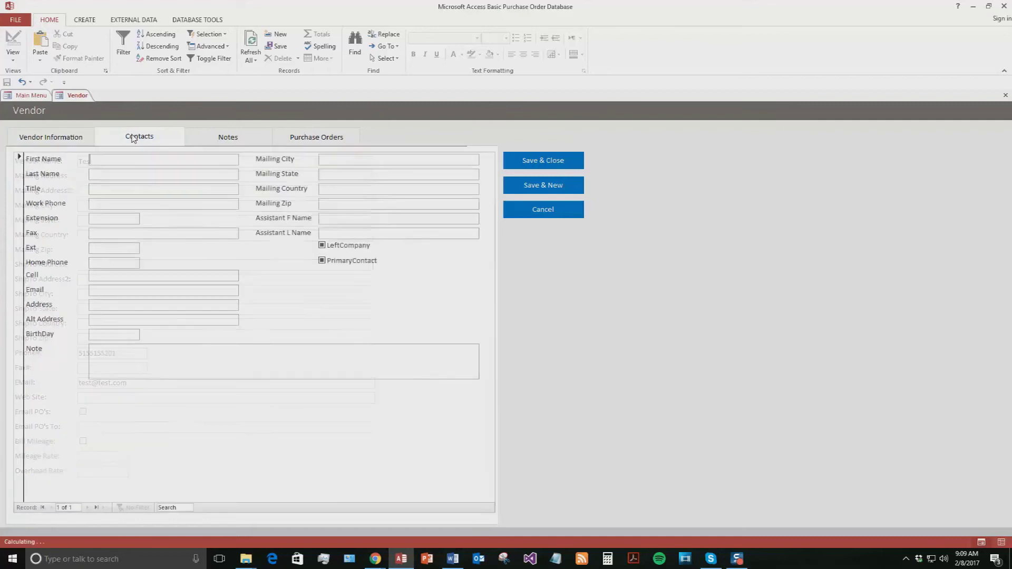
{"action": "left_click", "coordinate": [42, 137]}
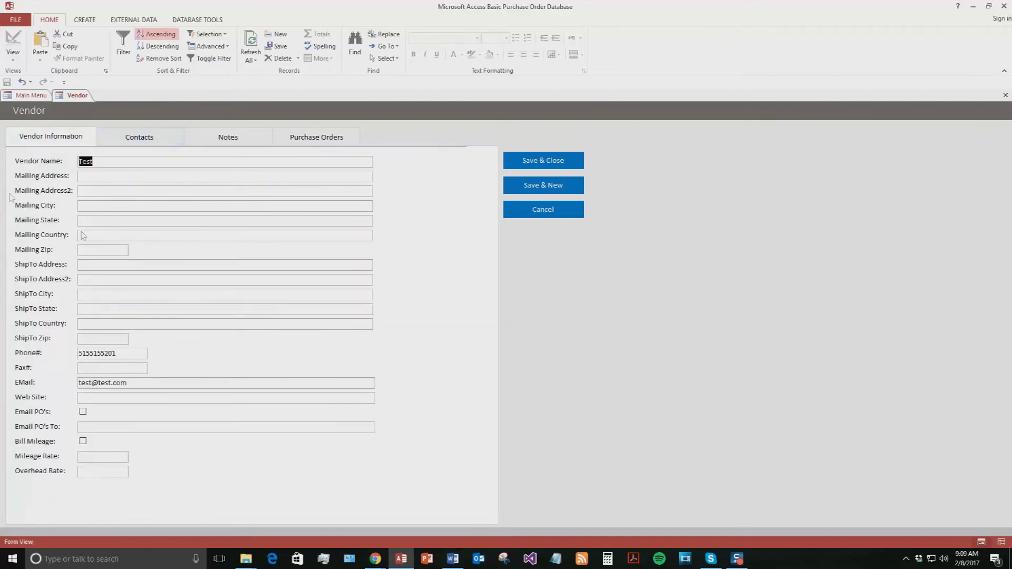
{"action": "left_click", "coordinate": [127, 137]}
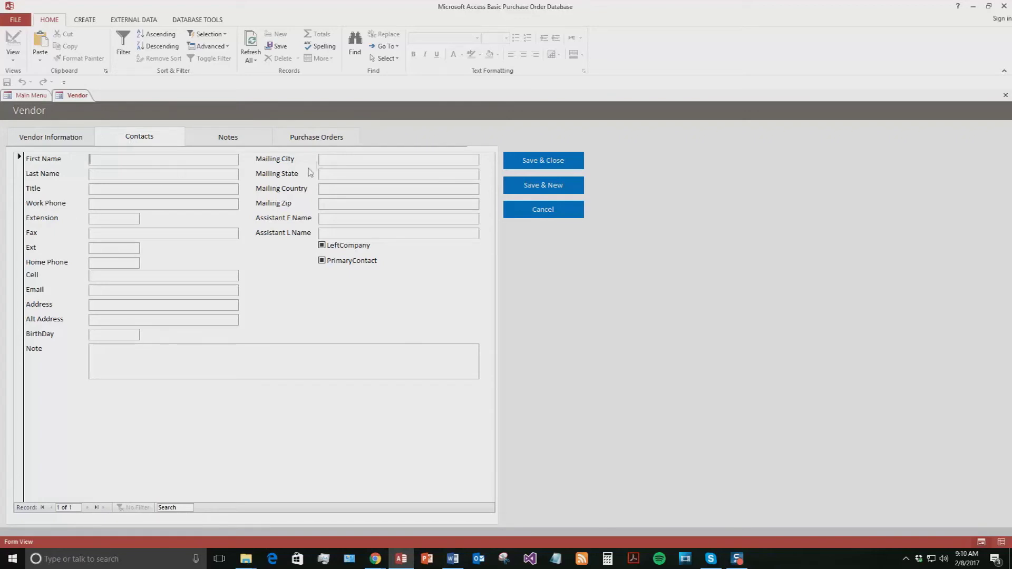
{"action": "left_click", "coordinate": [230, 143]}
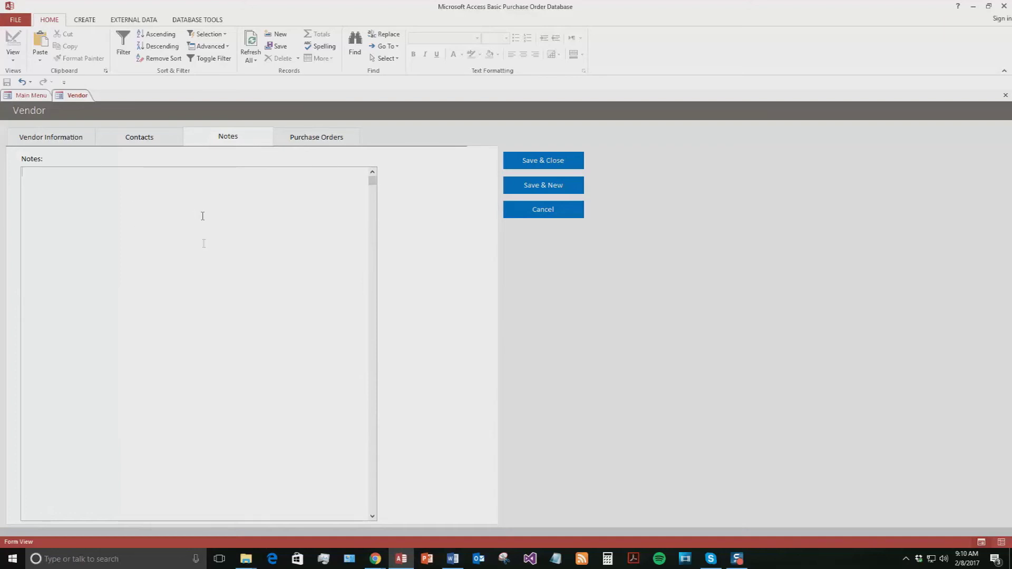
{"action": "left_click", "coordinate": [296, 138]}
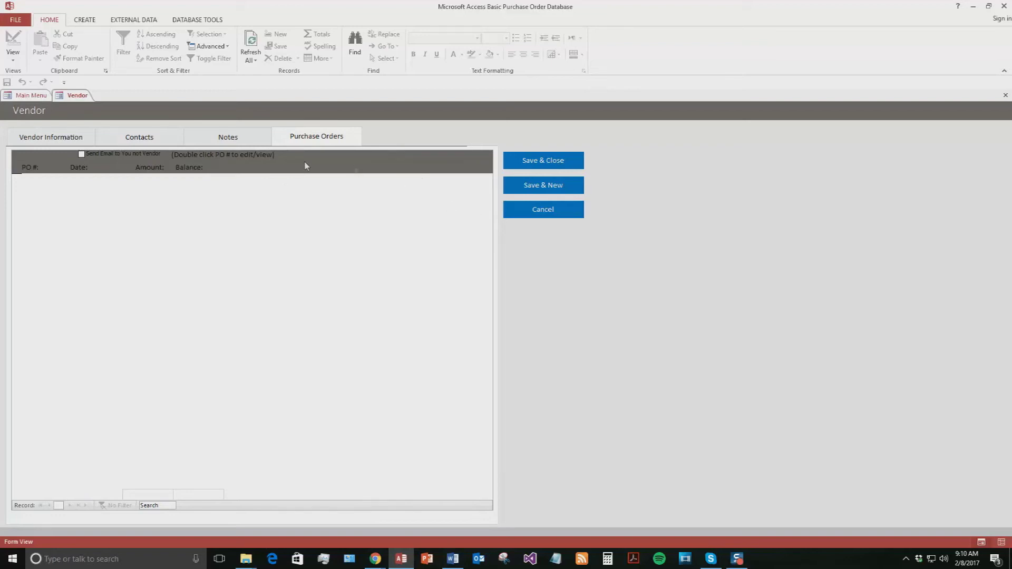
{"action": "left_click", "coordinate": [74, 141]}
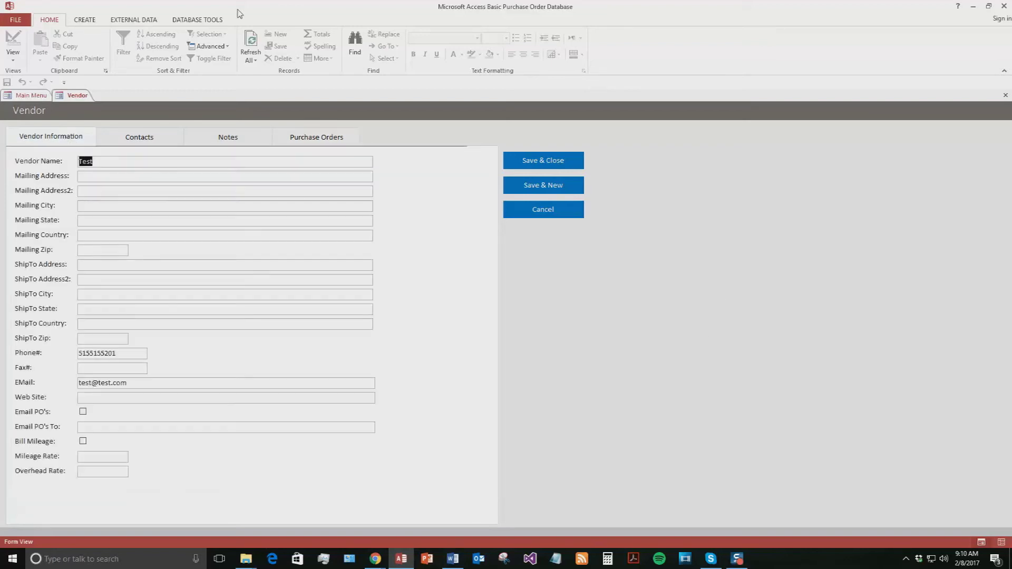
{"action": "left_click", "coordinate": [543, 162]}
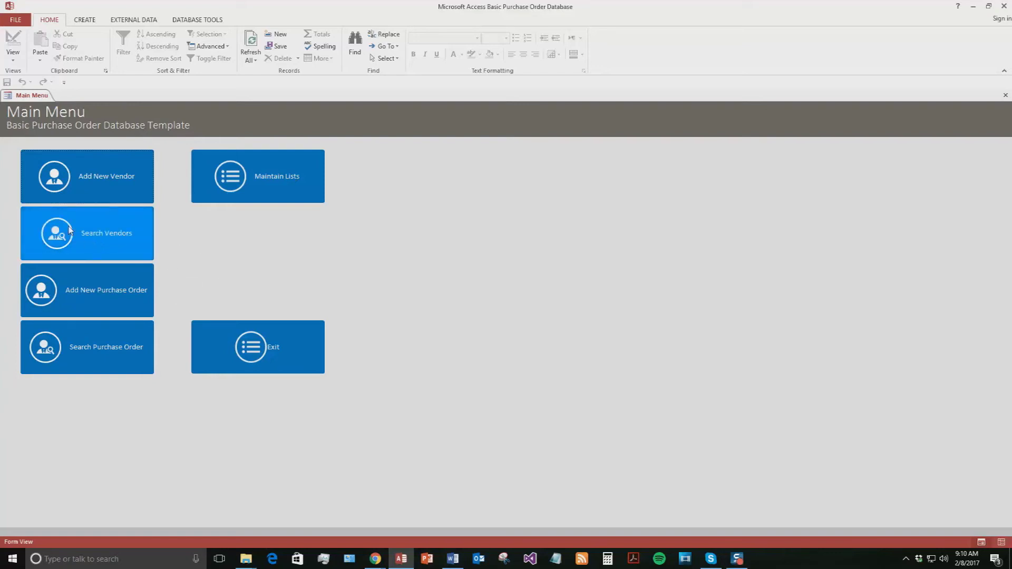
{"action": "left_click", "coordinate": [102, 237]}
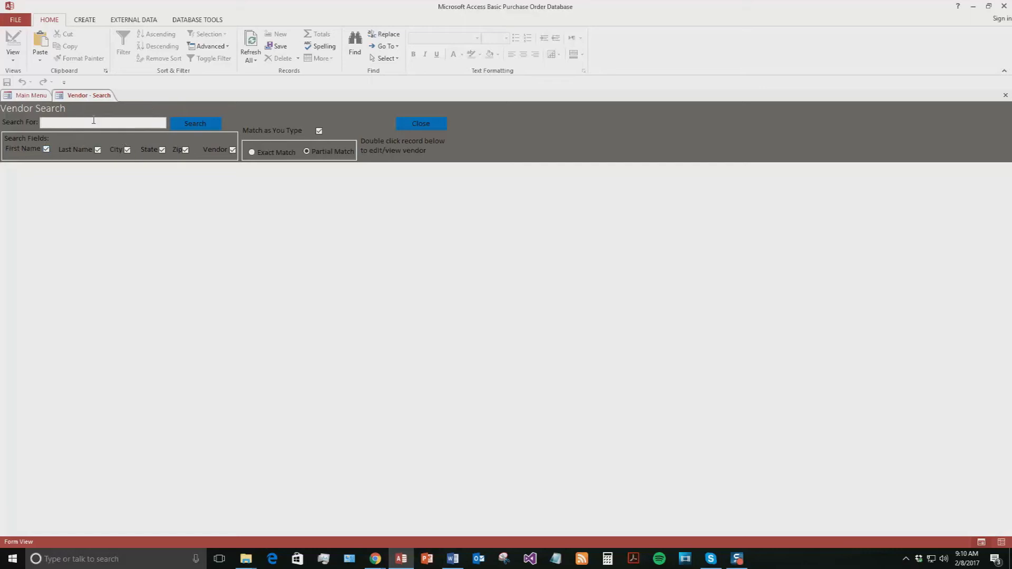
{"action": "type", "text": "T"}
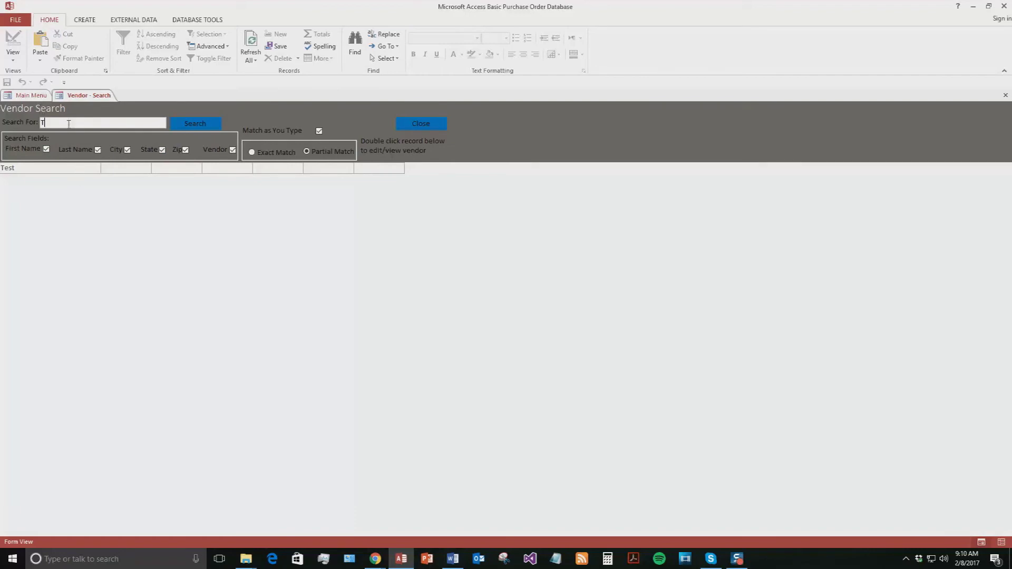
{"action": "type", "text": "est"}
{"action": "double_click", "coordinate": [29, 170]}
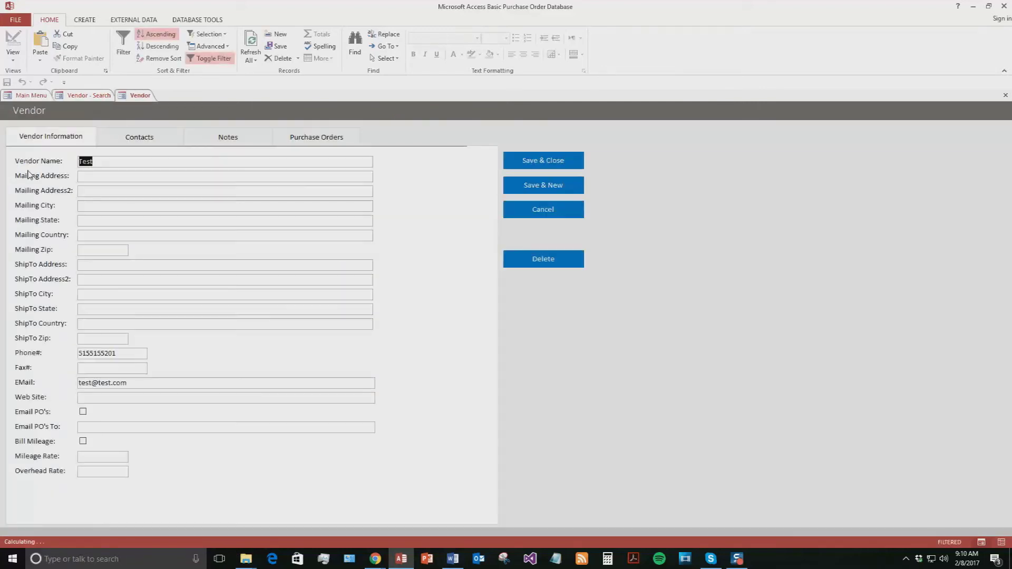
{"action": "left_click", "coordinate": [163, 136]}
{"action": "left_click", "coordinate": [228, 138]}
{"action": "left_click", "coordinate": [316, 137]}
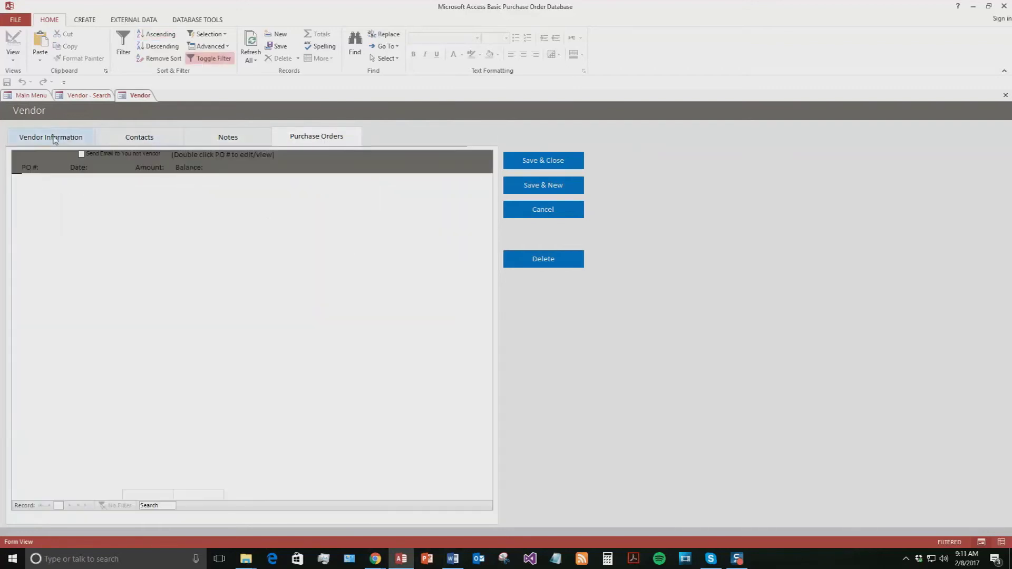
{"action": "left_click", "coordinate": [53, 139]}
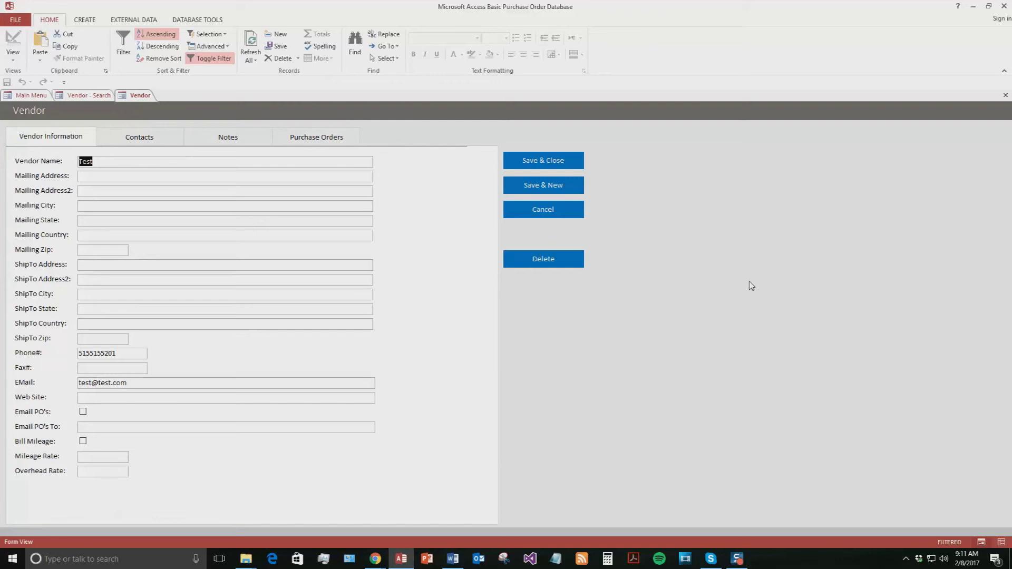
{"action": "left_click", "coordinate": [558, 167]}
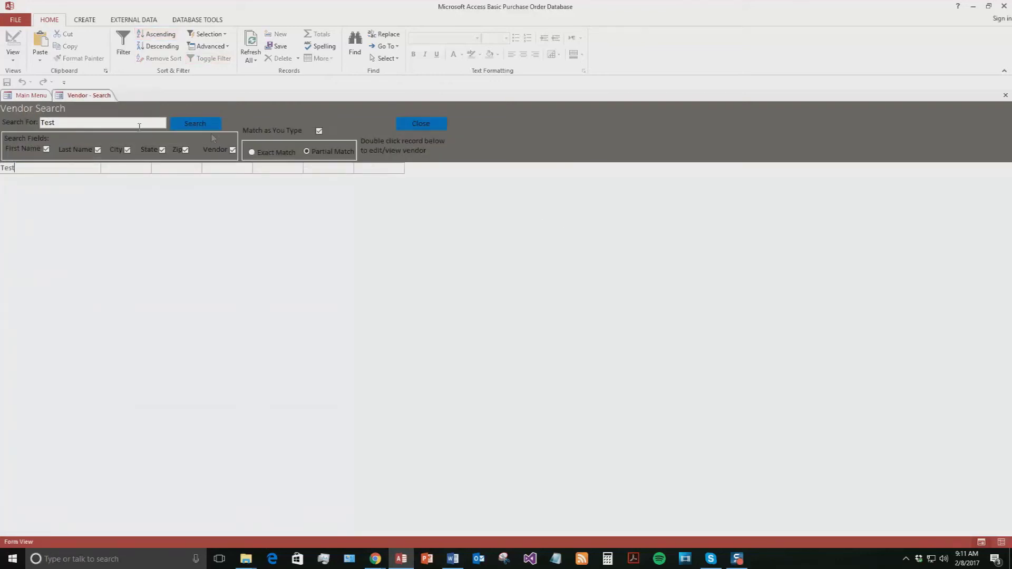
{"action": "right_click", "coordinate": [100, 97]}
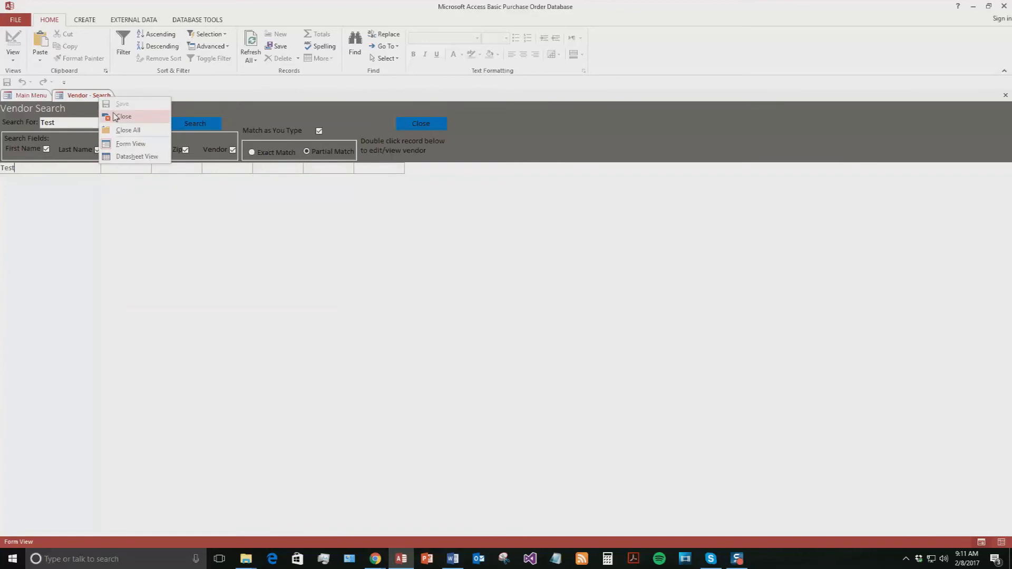
{"action": "left_click", "coordinate": [116, 117]}
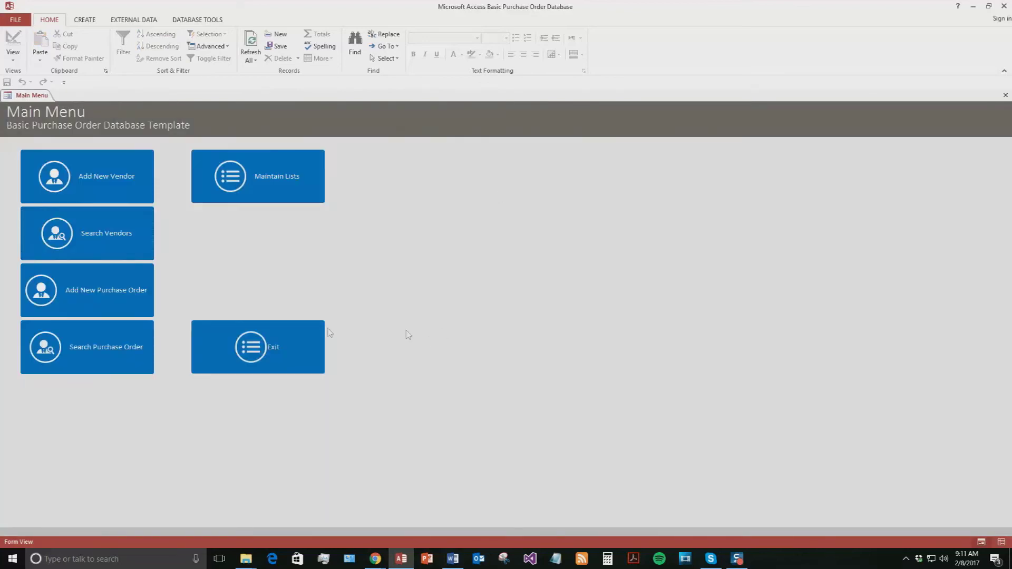
{"action": "left_click", "coordinate": [72, 300]}
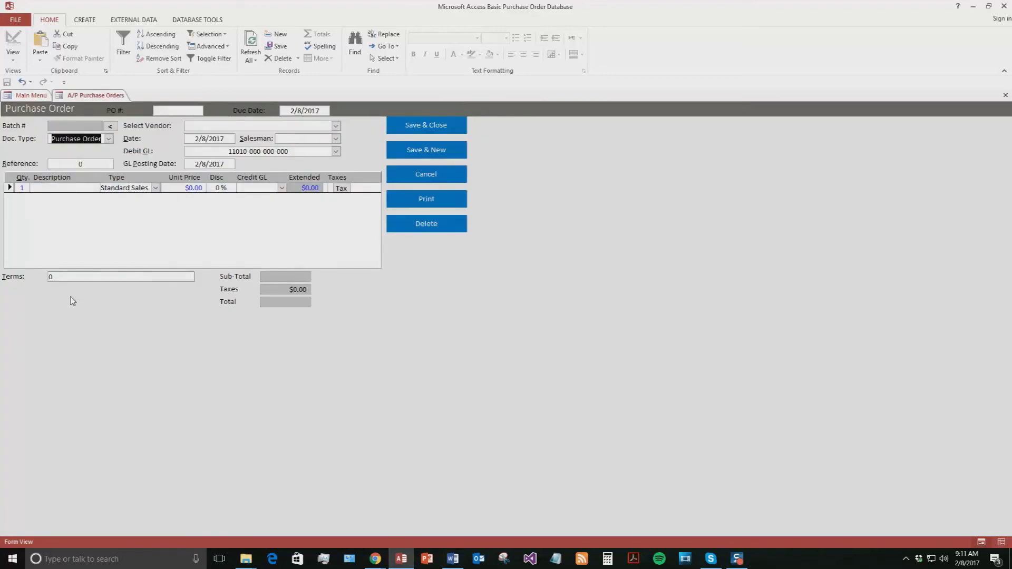
Step: Enter purchase order number 1 with due date 2/9/2017
{"action": "left_click", "coordinate": [175, 109]}
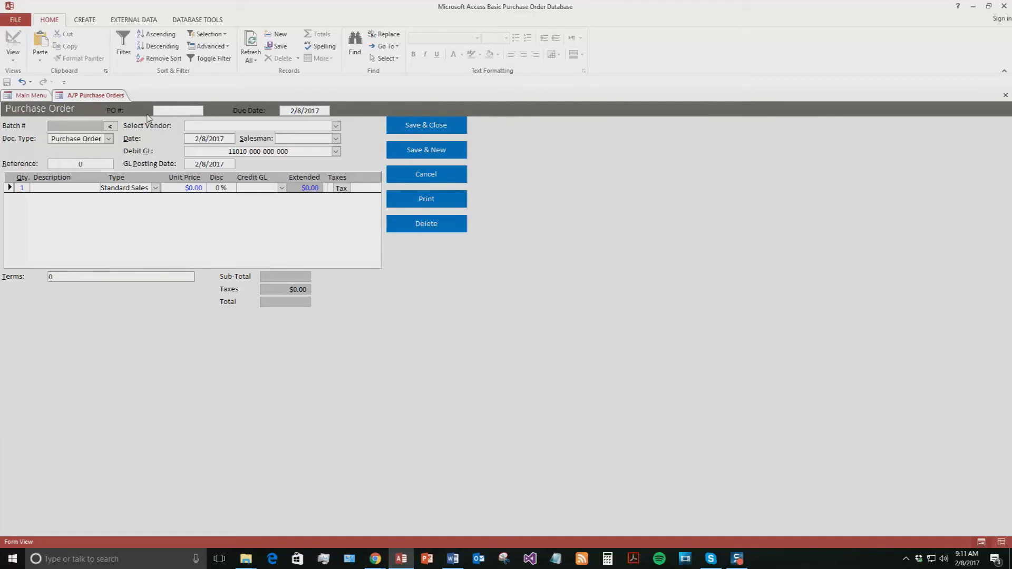
{"action": "type", "text": "1"}
{"action": "left_click", "coordinate": [309, 110]}
{"action": "left_click", "coordinate": [335, 110]}
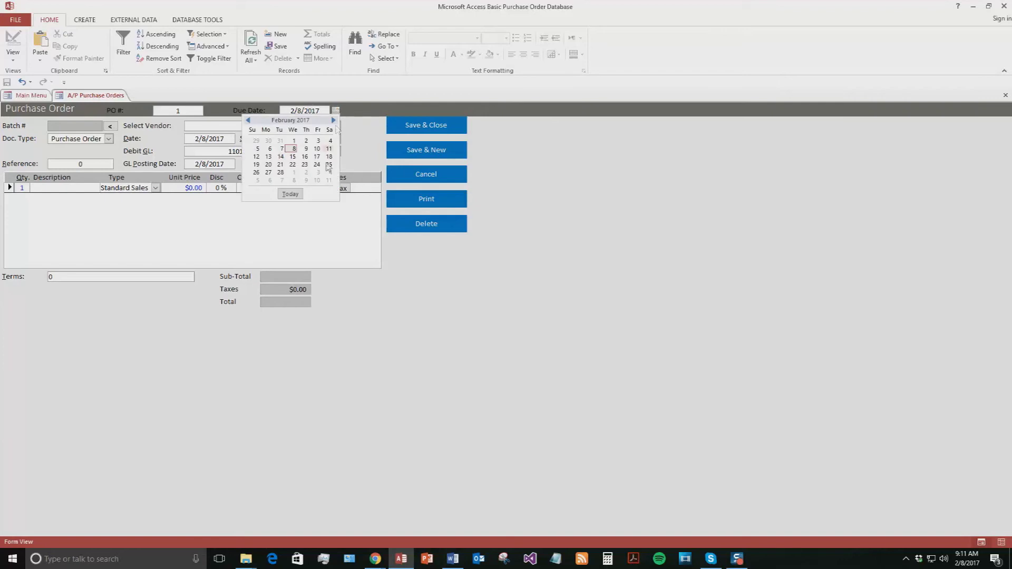
{"action": "left_click", "coordinate": [305, 149]}
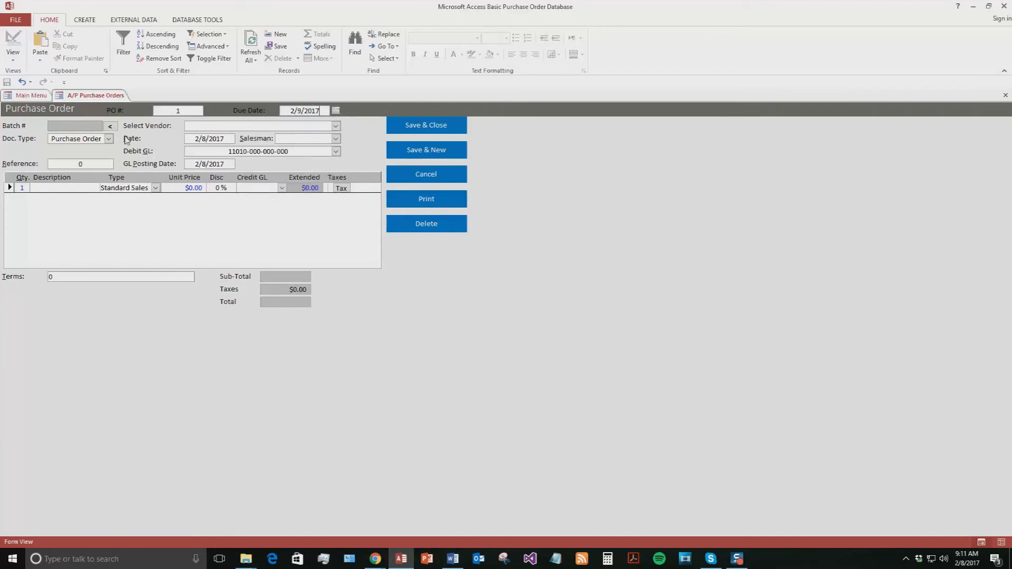
{"action": "left_click", "coordinate": [110, 139]}
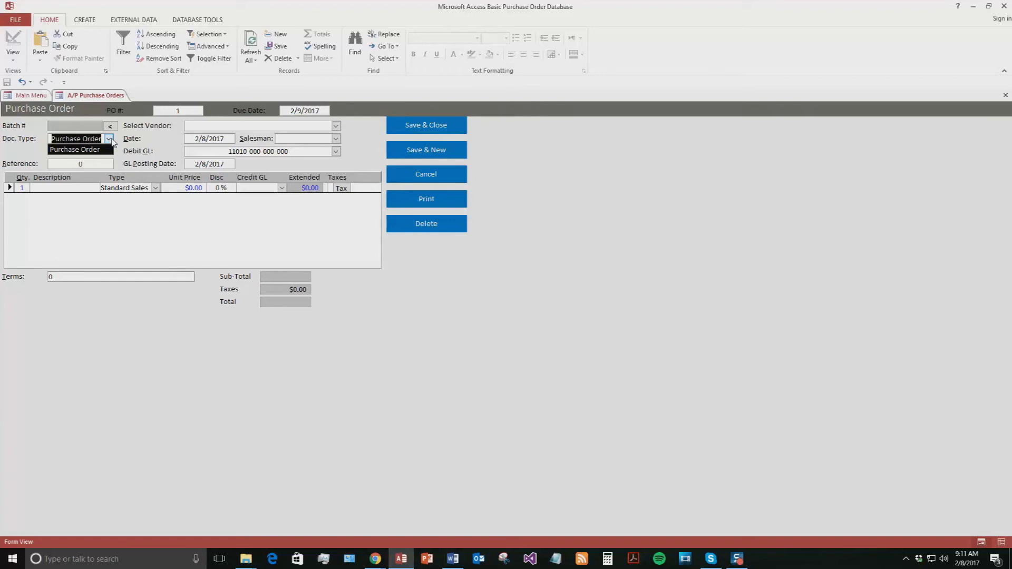
{"action": "left_click", "coordinate": [109, 138]}
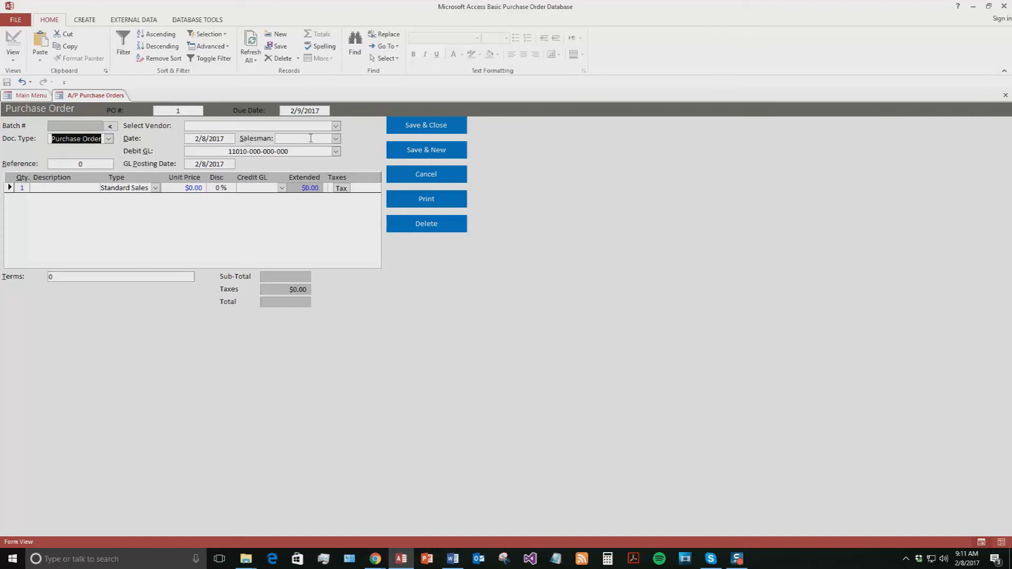
{"action": "left_click", "coordinate": [336, 139]}
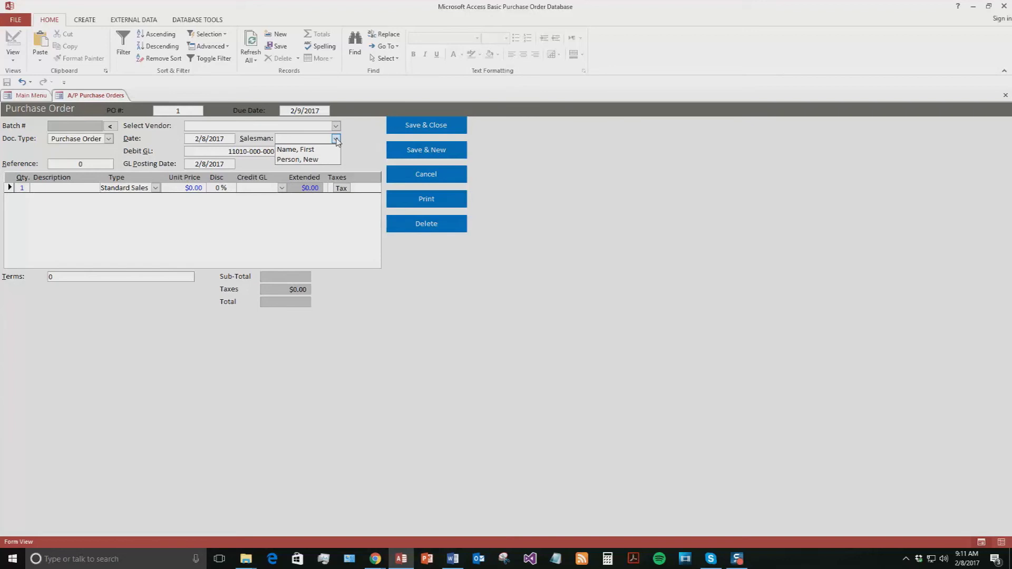
{"action": "left_click", "coordinate": [320, 150]}
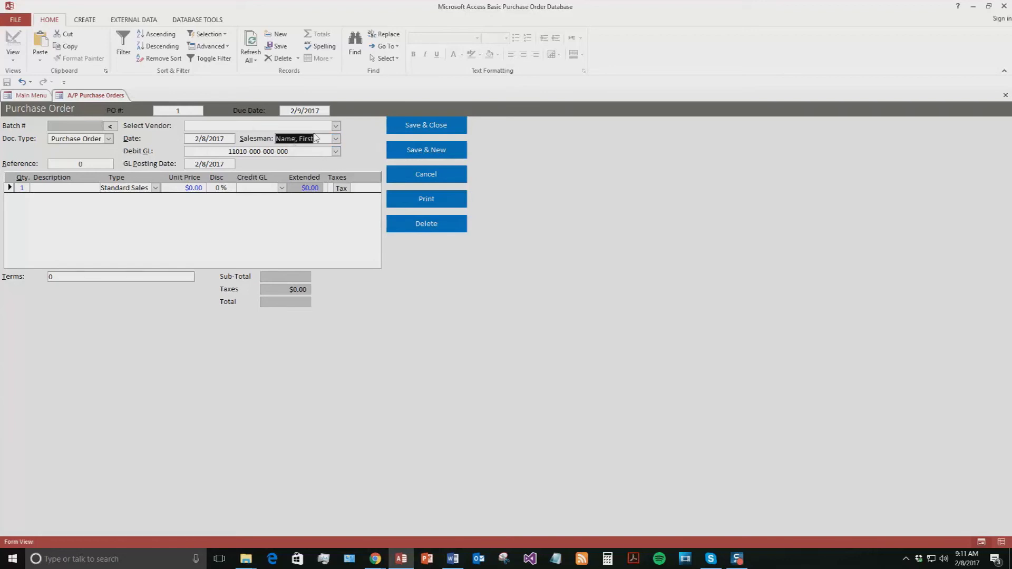
{"action": "left_click", "coordinate": [336, 152]}
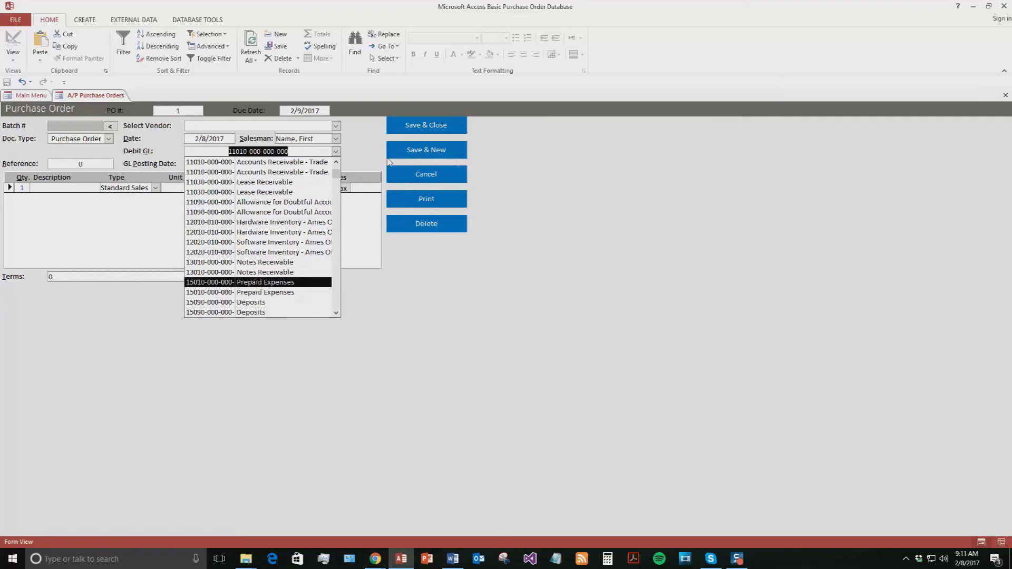
{"action": "left_click", "coordinate": [276, 165]}
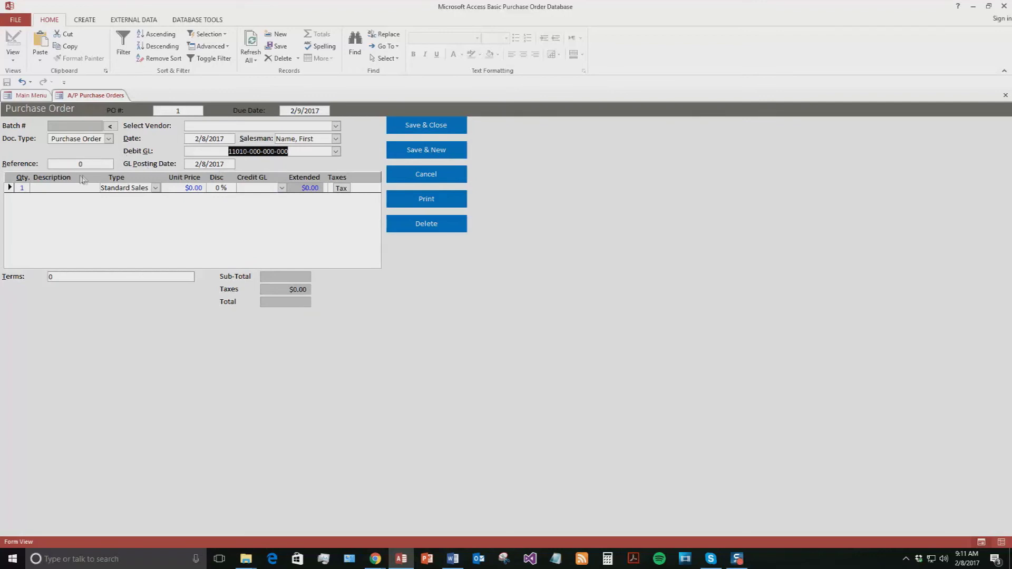
{"action": "left_click", "coordinate": [90, 165]}
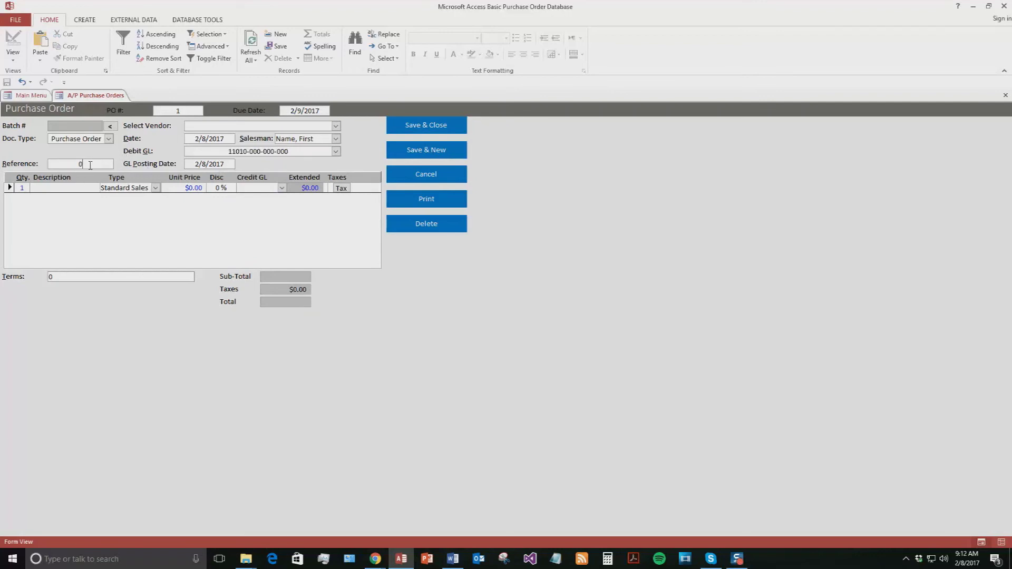
Step: Add a Standard Sales line of $50.00 credited to GL 23010 American Express
{"action": "left_click", "coordinate": [155, 188]}
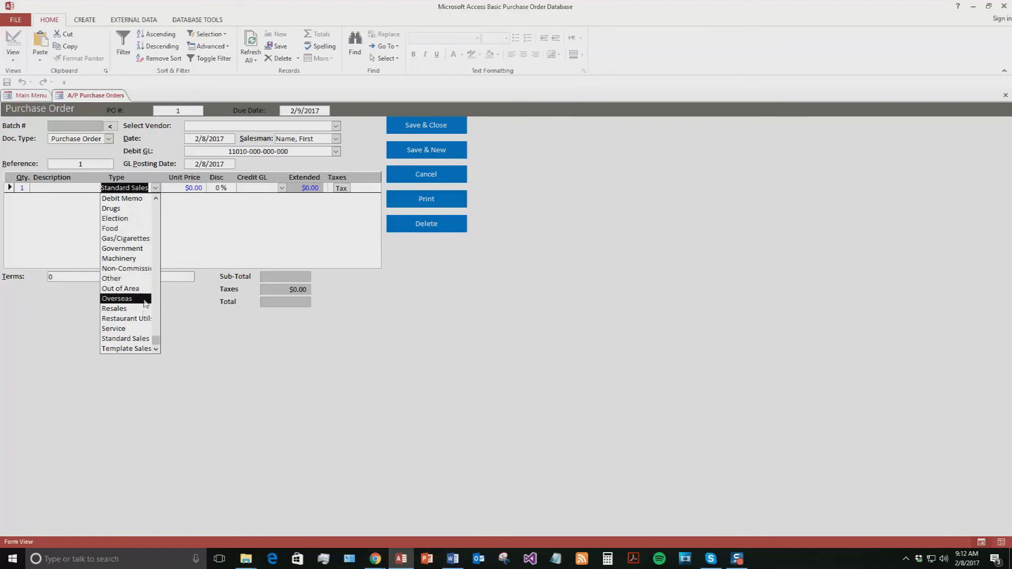
{"action": "left_click", "coordinate": [126, 339]}
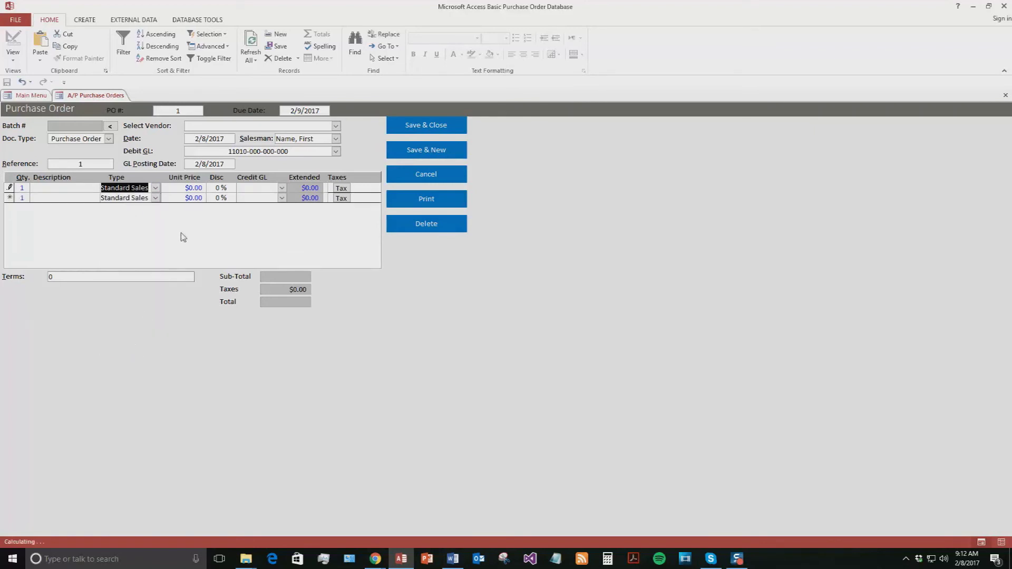
{"action": "left_click", "coordinate": [189, 187]}
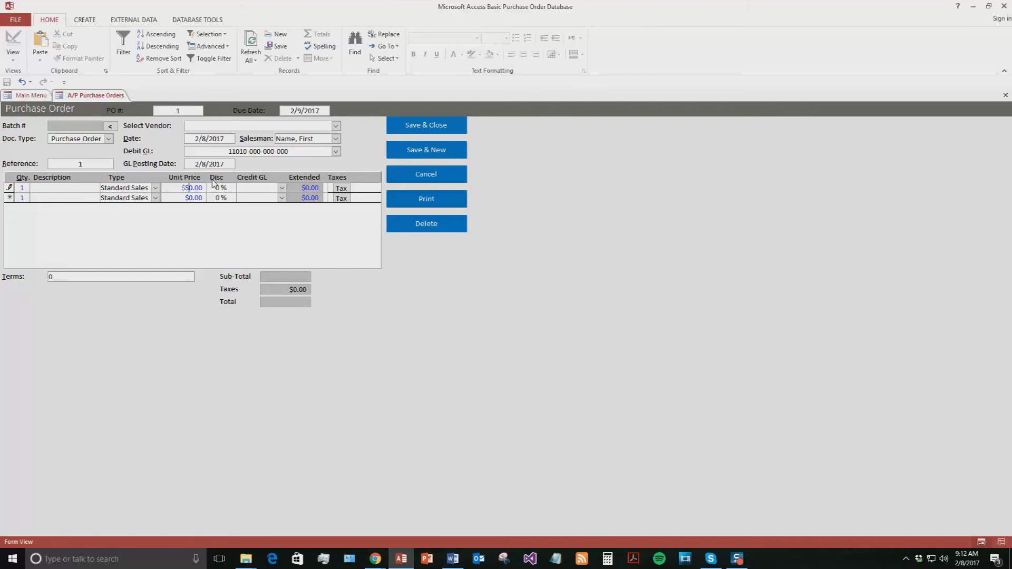
{"action": "left_click", "coordinate": [282, 189]}
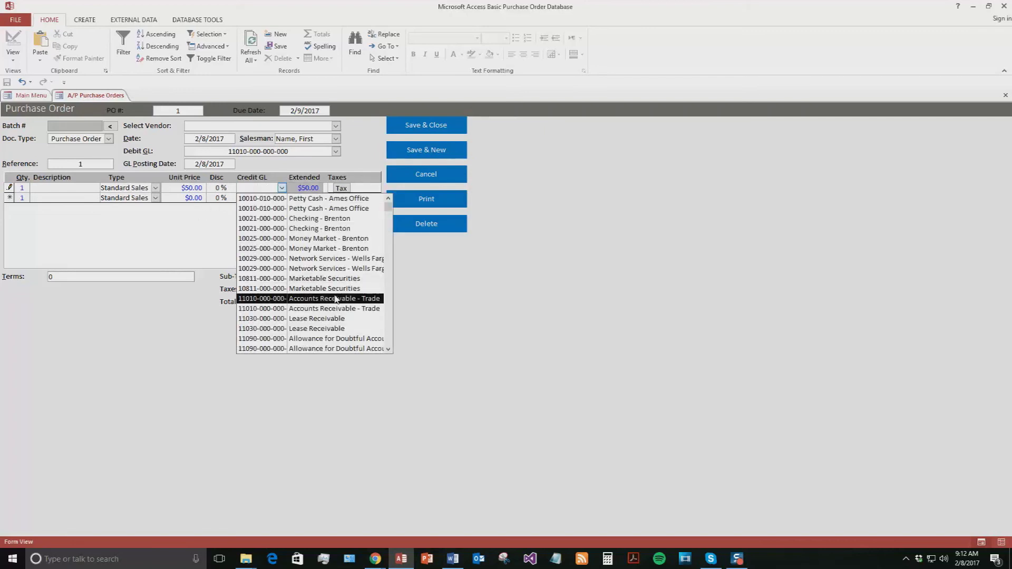
{"action": "scroll", "coordinate": [353, 271], "scroll_direction": "down", "scroll_amount": 5}
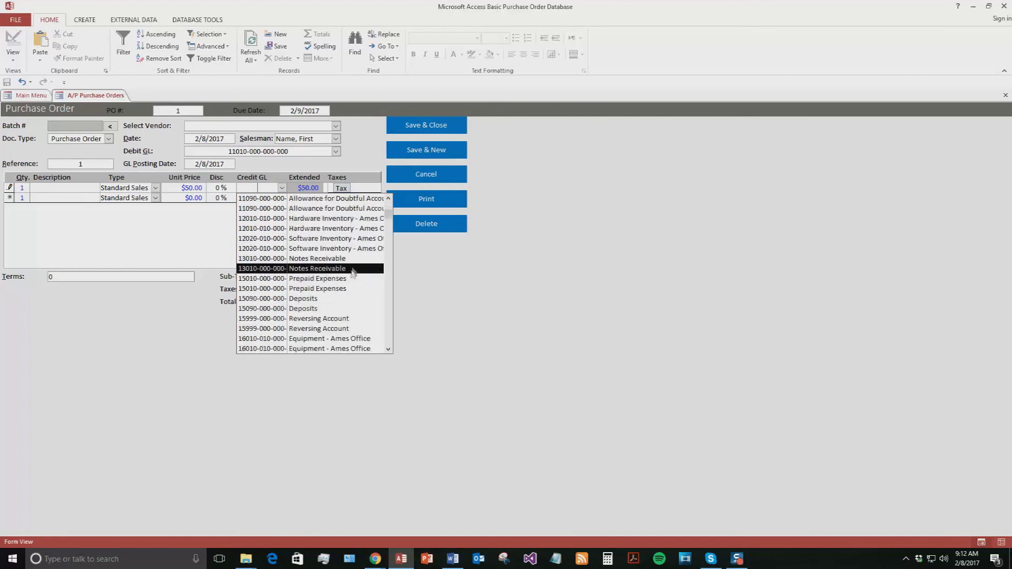
{"action": "scroll", "coordinate": [353, 271], "scroll_direction": "down", "scroll_amount": 10}
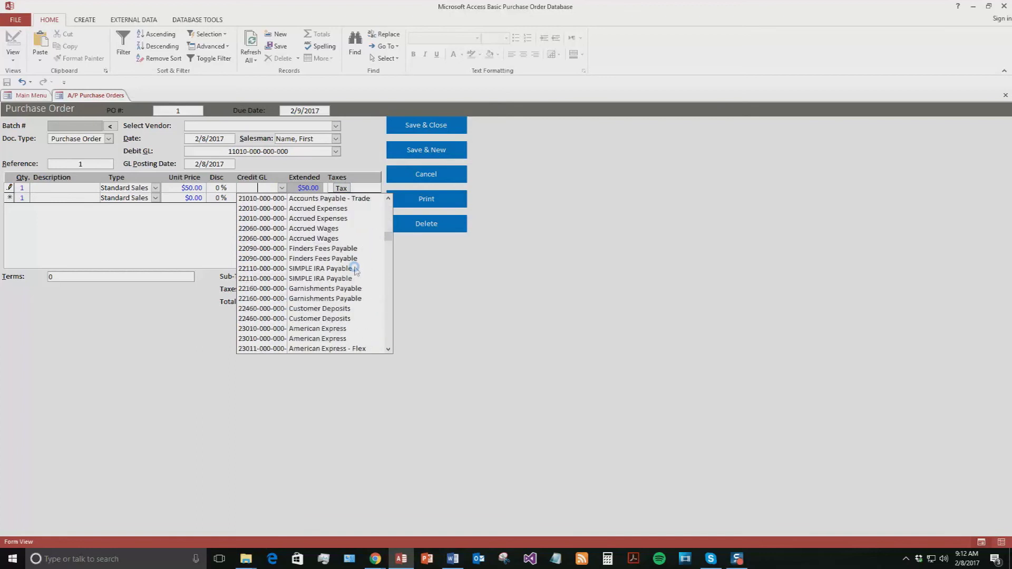
{"action": "scroll", "coordinate": [355, 270], "scroll_direction": "down", "scroll_amount": 2}
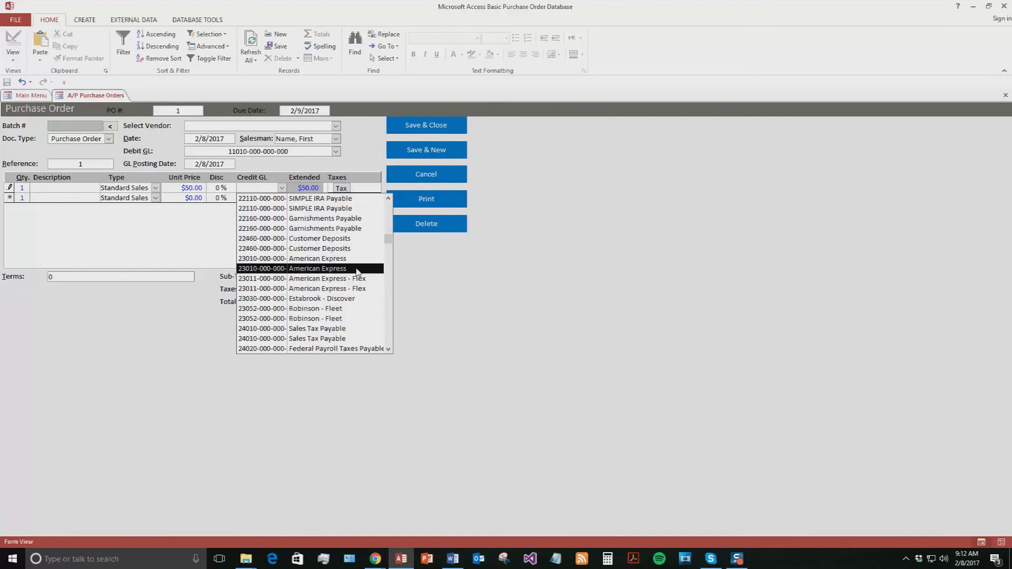
{"action": "left_click", "coordinate": [329, 258]}
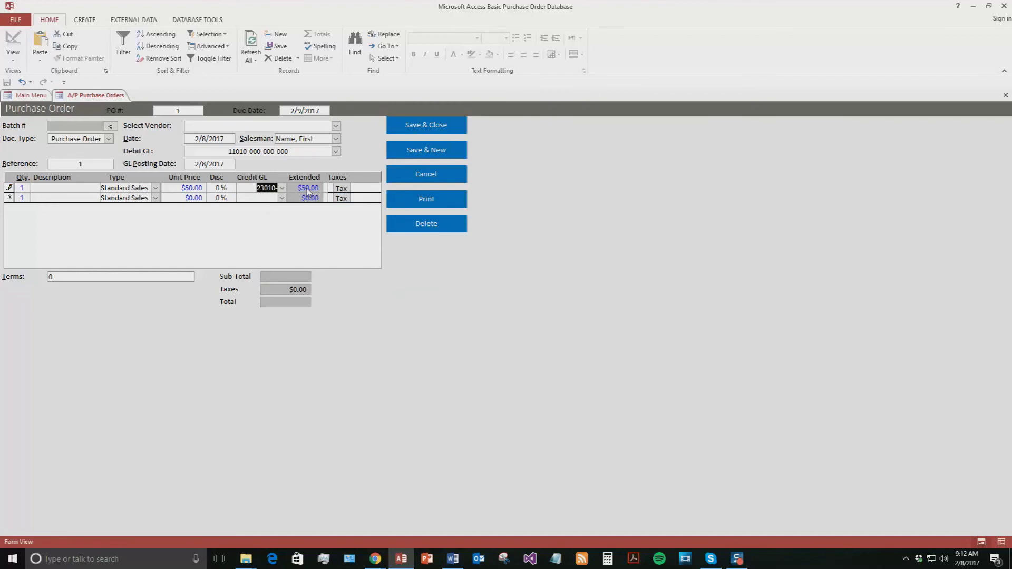
{"action": "left_click", "coordinate": [341, 189]}
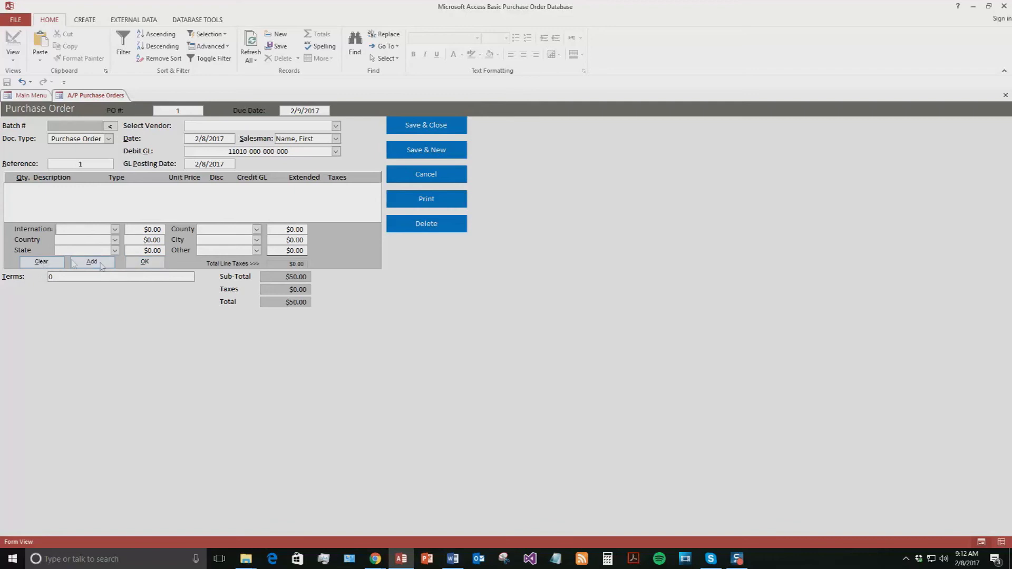
Step: Accept $0.00 line taxes, assign vendor Test, and save and close PO #1
{"action": "left_click", "coordinate": [141, 263]}
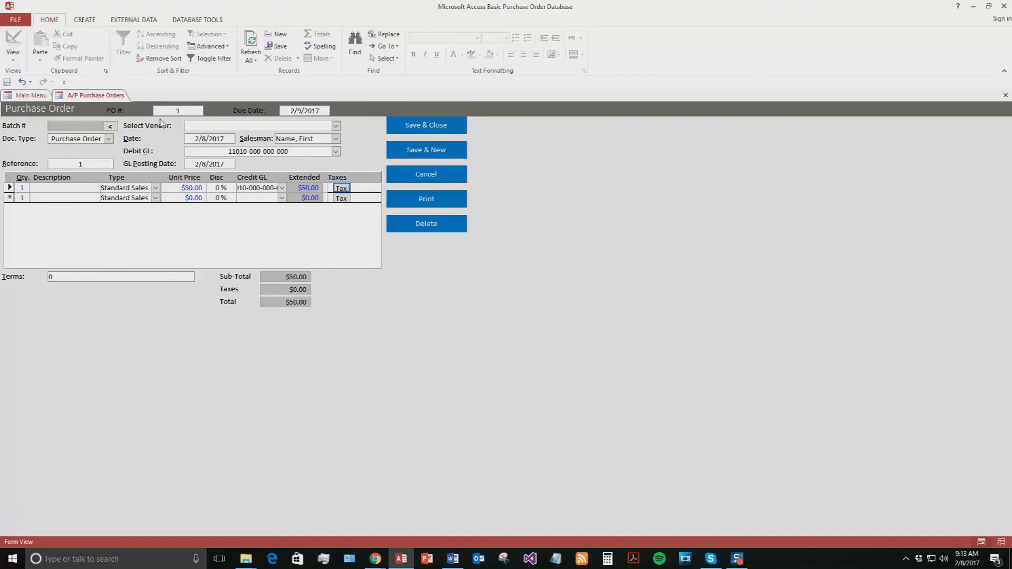
{"action": "left_click", "coordinate": [335, 126]}
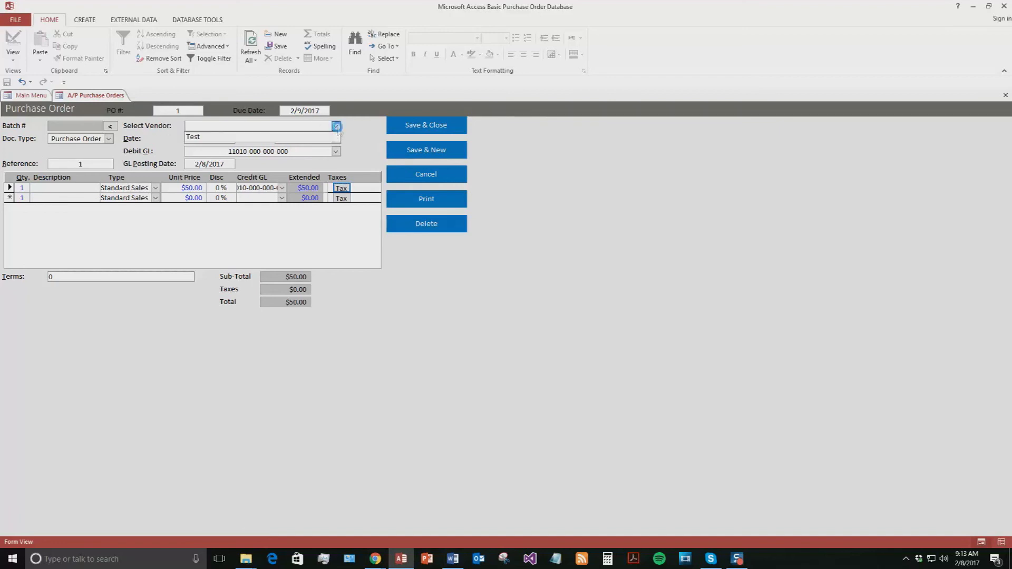
{"action": "left_click", "coordinate": [209, 138]}
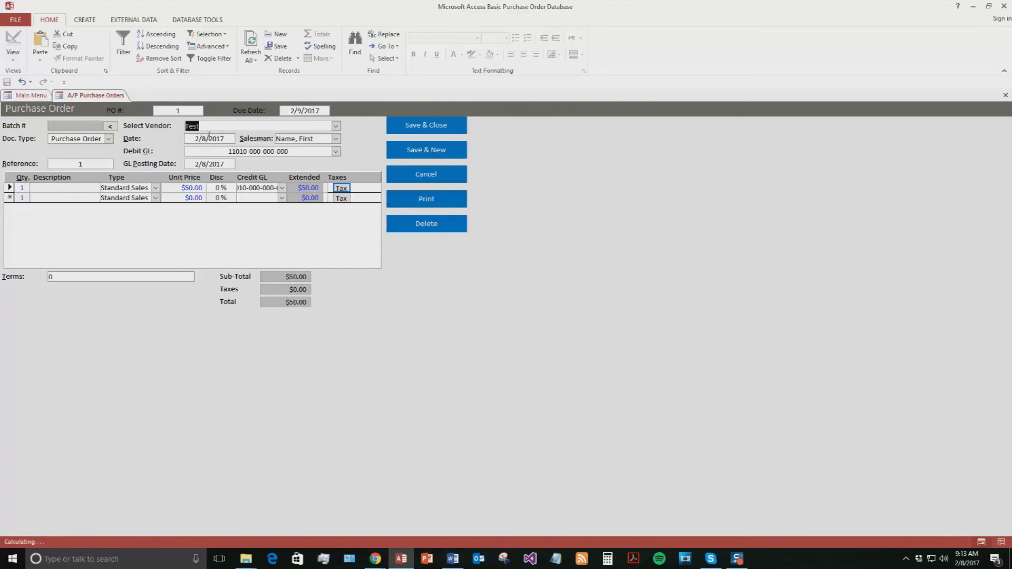
{"action": "left_click", "coordinate": [445, 132]}
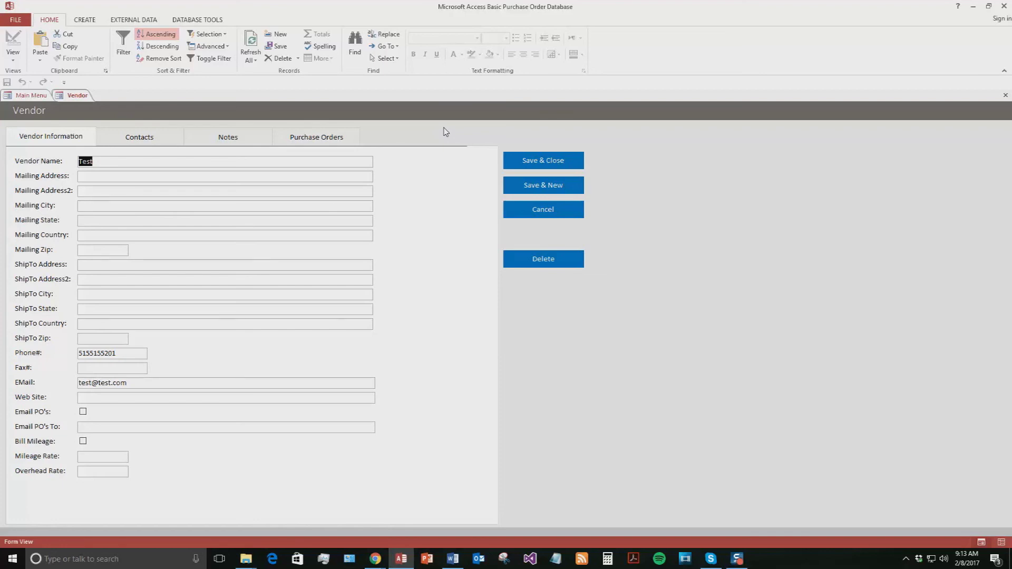
Step: Review the Test vendor's purchase orders (PO 1, $50.00) and other tabs, then save and close the record
{"action": "left_click", "coordinate": [279, 137]}
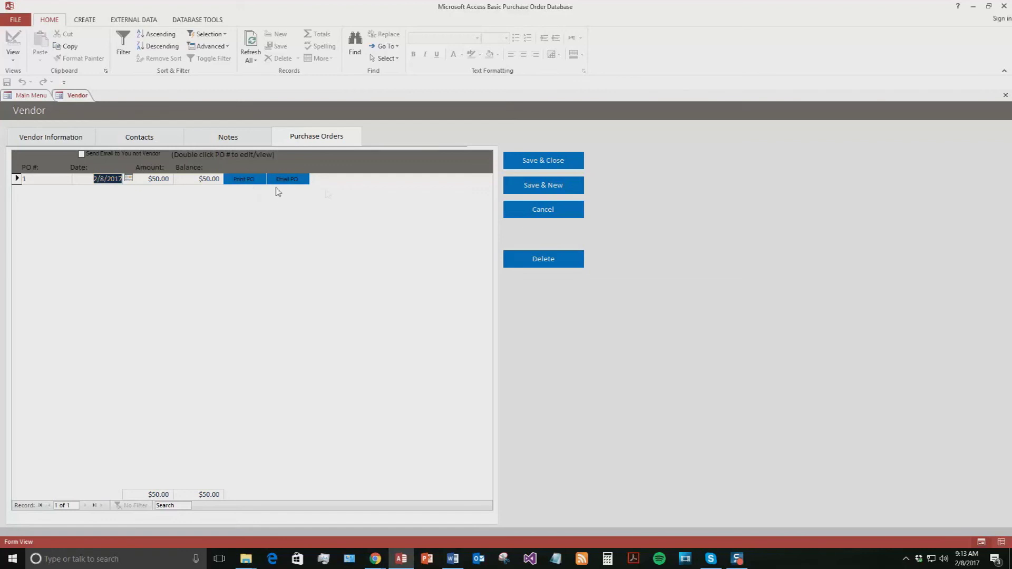
{"action": "left_click", "coordinate": [223, 134]}
{"action": "left_click", "coordinate": [47, 138]}
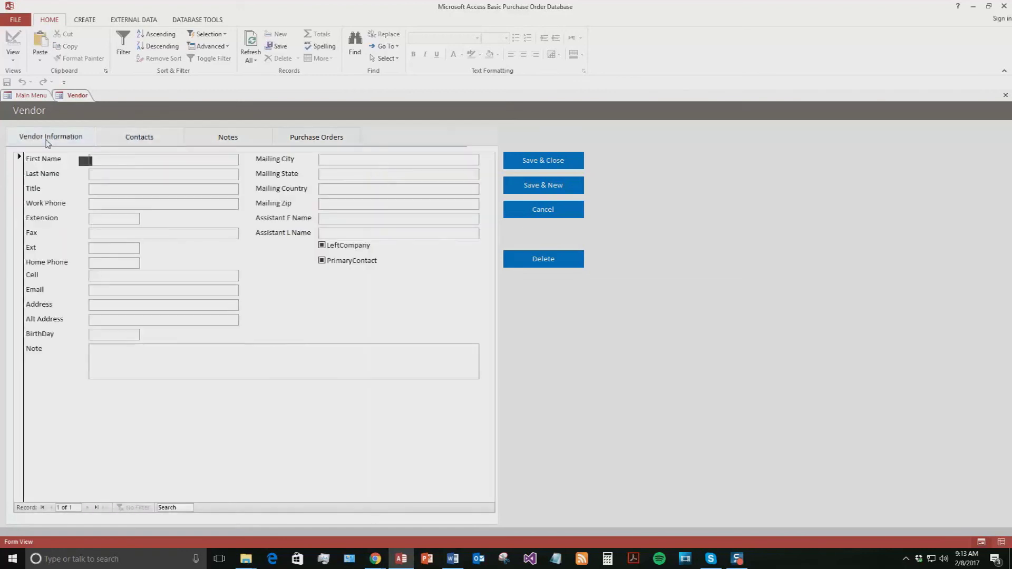
{"action": "left_click", "coordinate": [563, 162]}
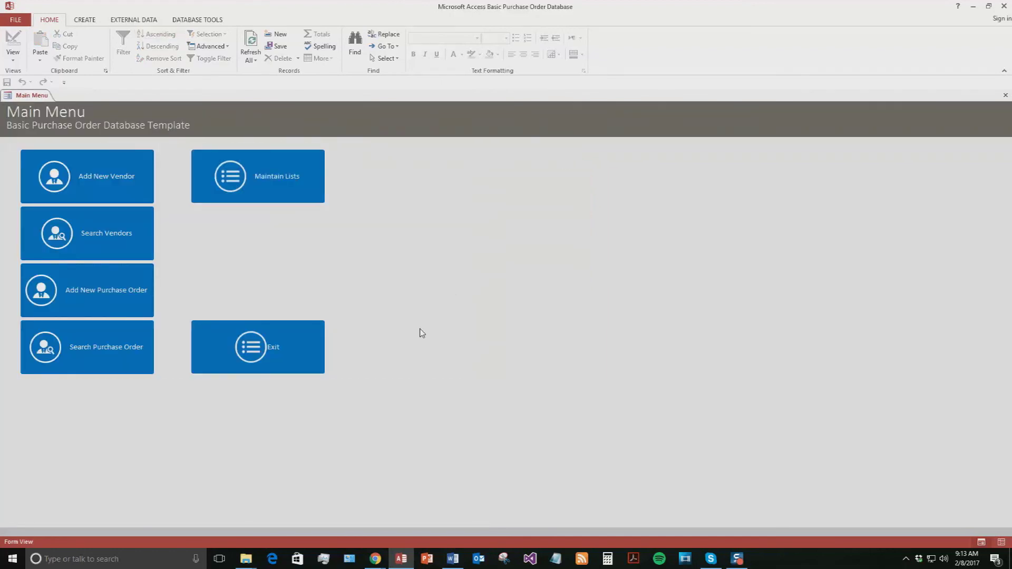
{"action": "left_click", "coordinate": [90, 347]}
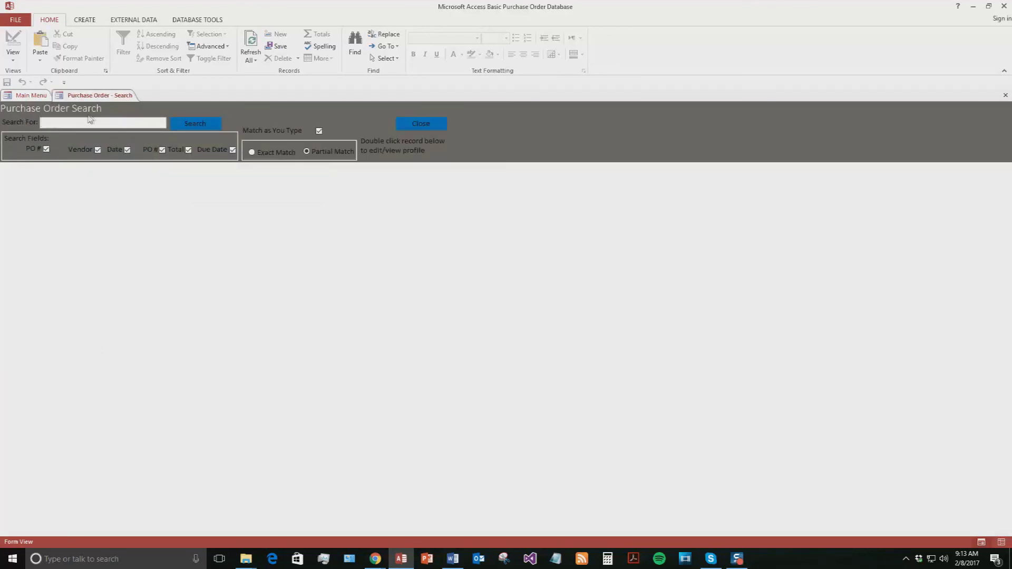
{"action": "type", "text": "1"}
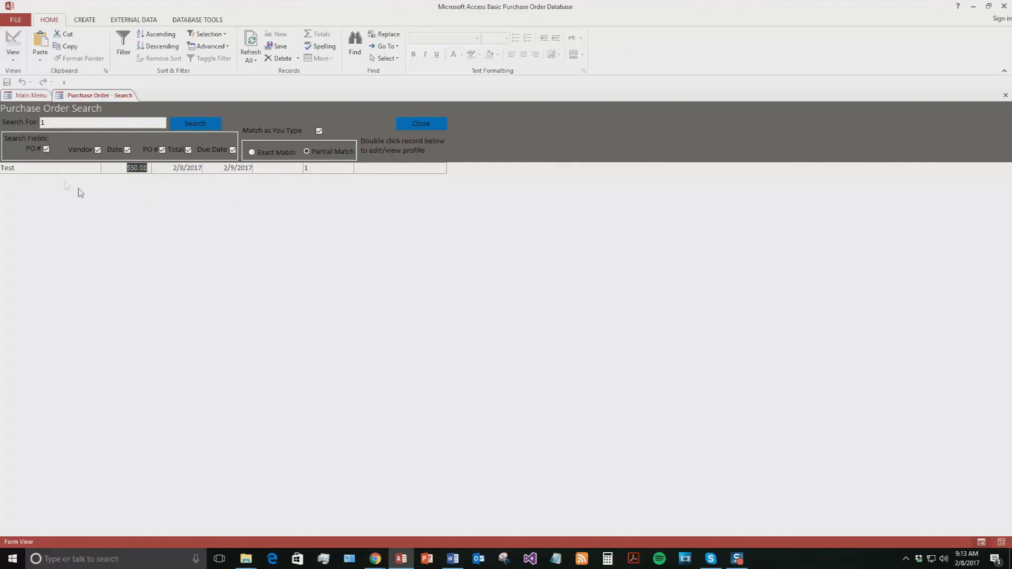
{"action": "double_click", "coordinate": [67, 169]}
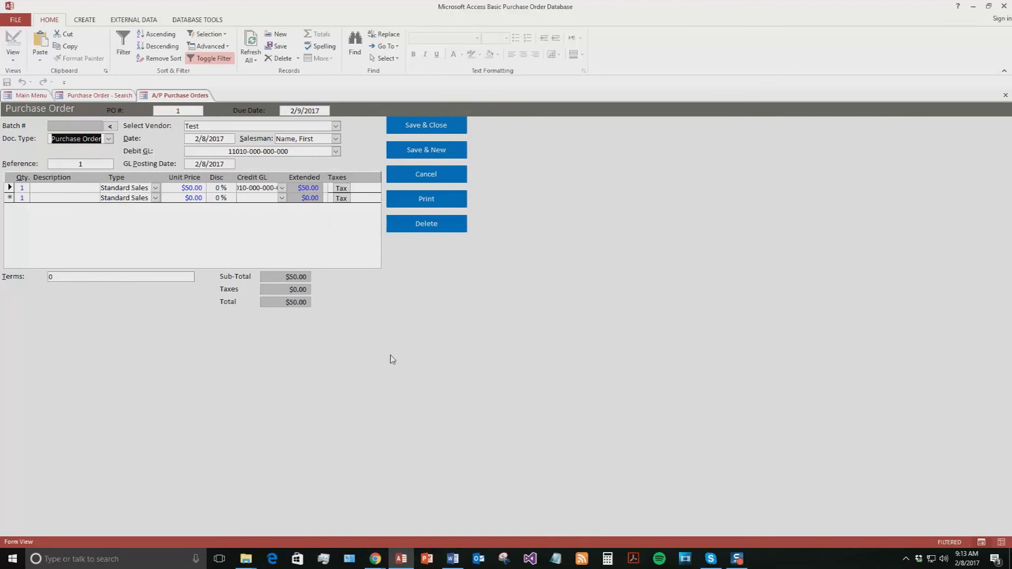
{"action": "left_click", "coordinate": [452, 176]}
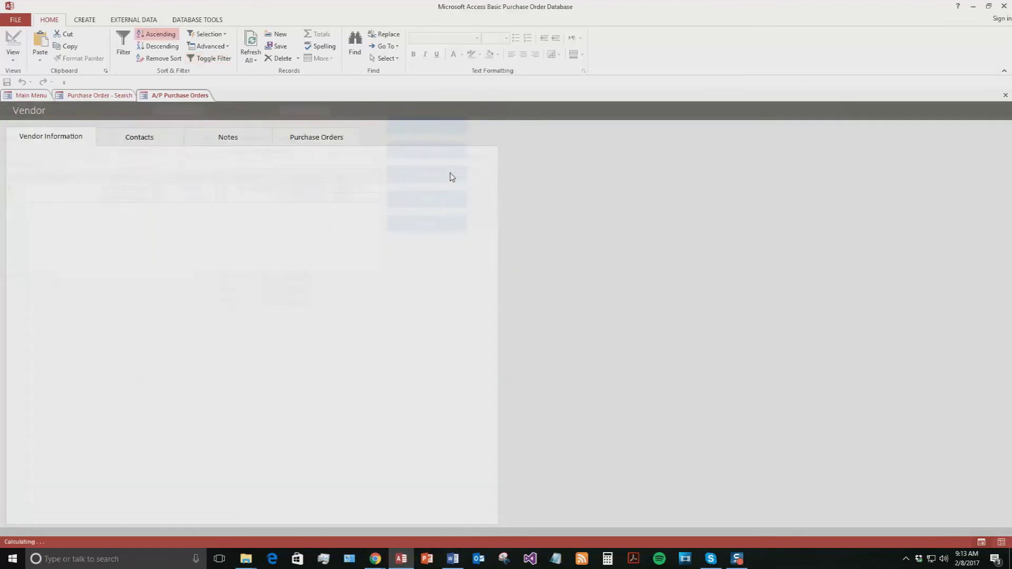
{"action": "left_click", "coordinate": [541, 209]}
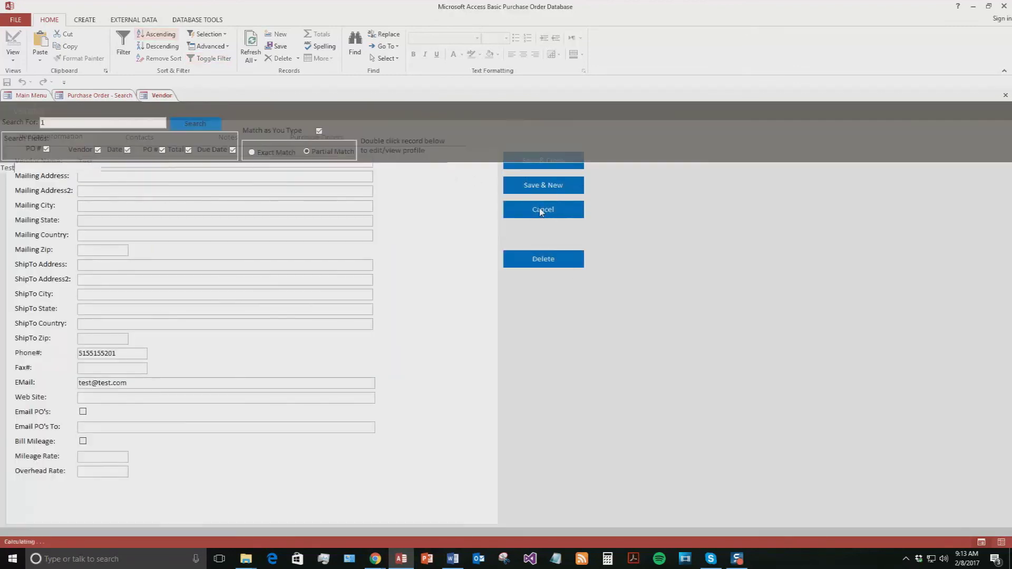
{"action": "right_click", "coordinate": [109, 98]}
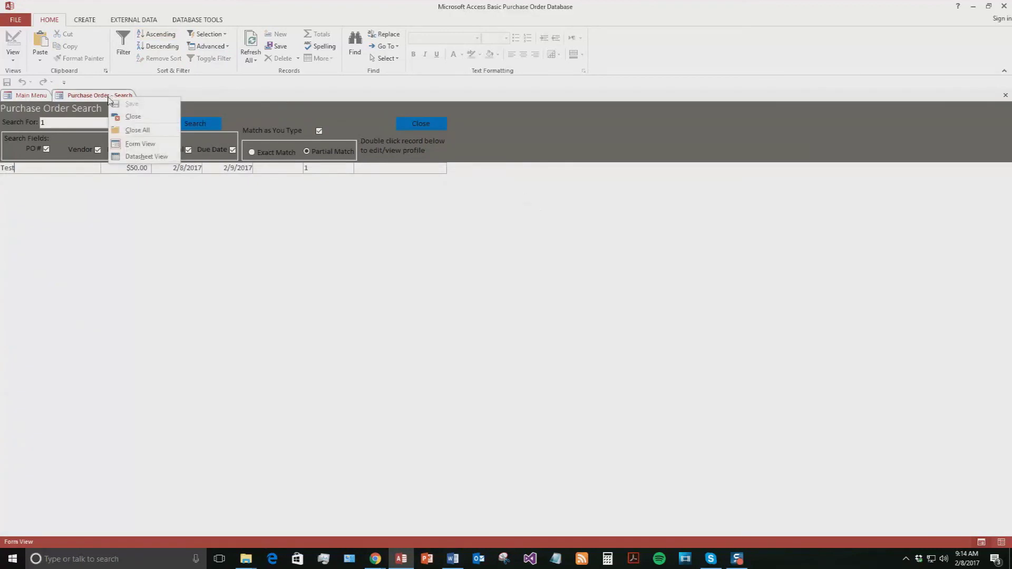
{"action": "left_click", "coordinate": [130, 118]}
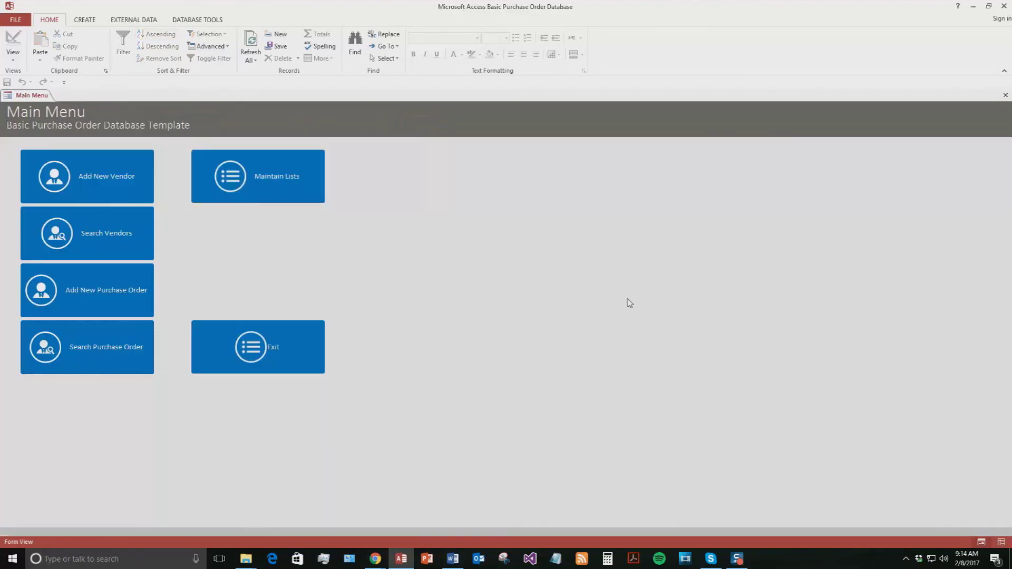